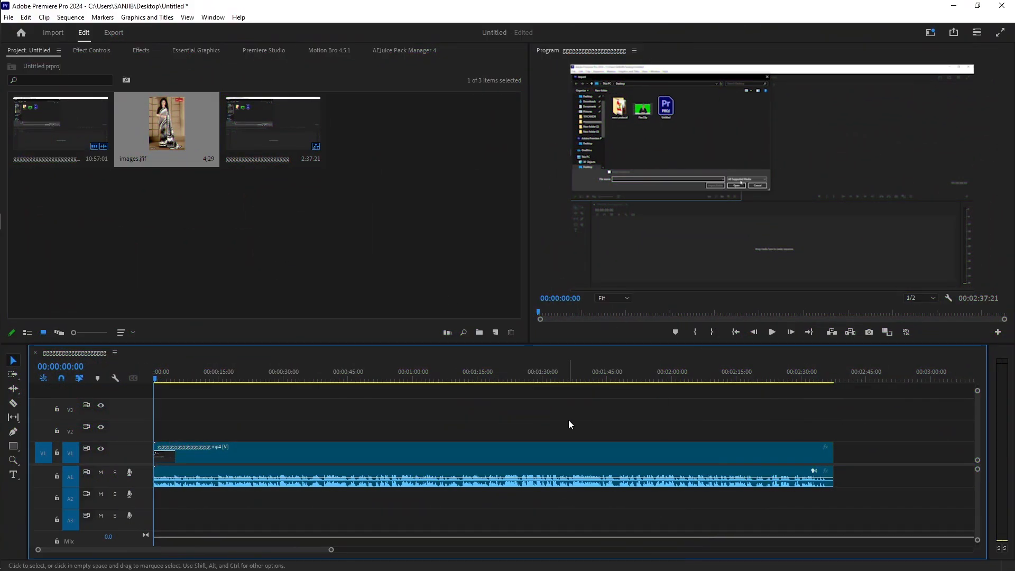
# Step: Trim the end of the screen-recording clip on V1 to about 00:00:59:19
pyautogui.moveTo(833, 452); pyautogui.dragTo(408, 451)
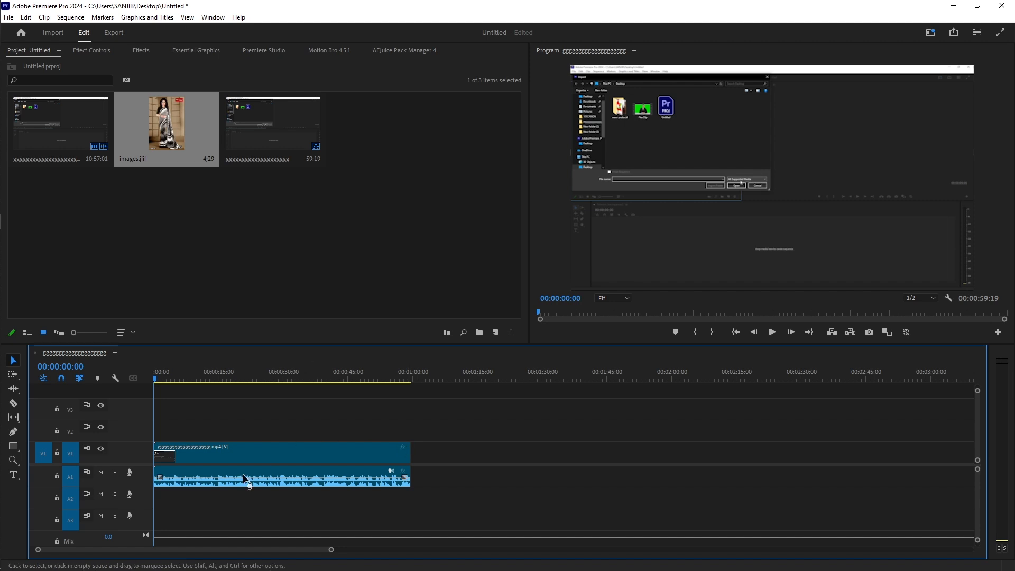
pyautogui.click(237, 452)
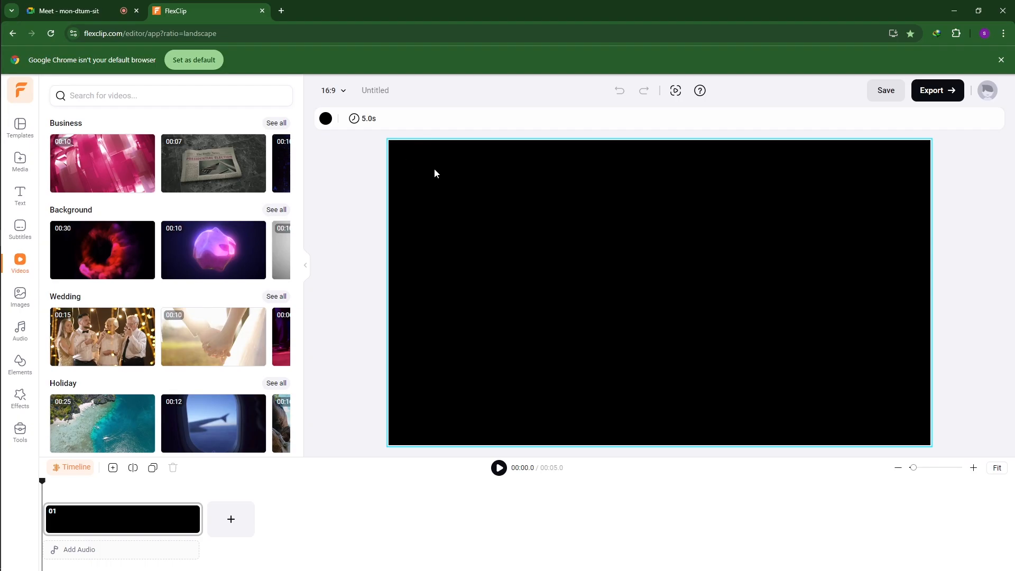
# Step: Switch from the browser back to Premiere Pro and delete images.jfif from the project's media
pyautogui.press('space')
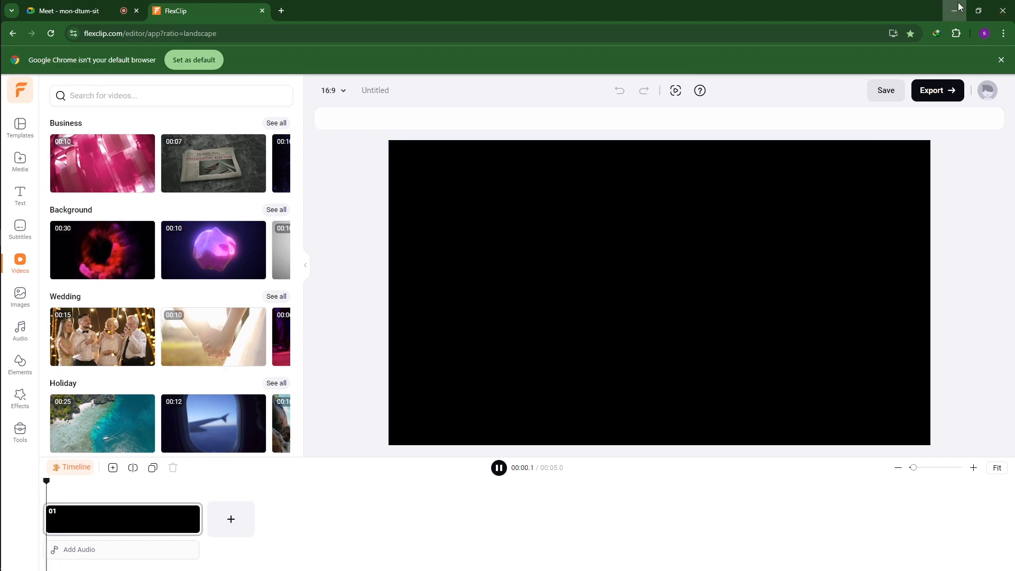
pyautogui.click(955, 9)
pyautogui.click(145, 135)
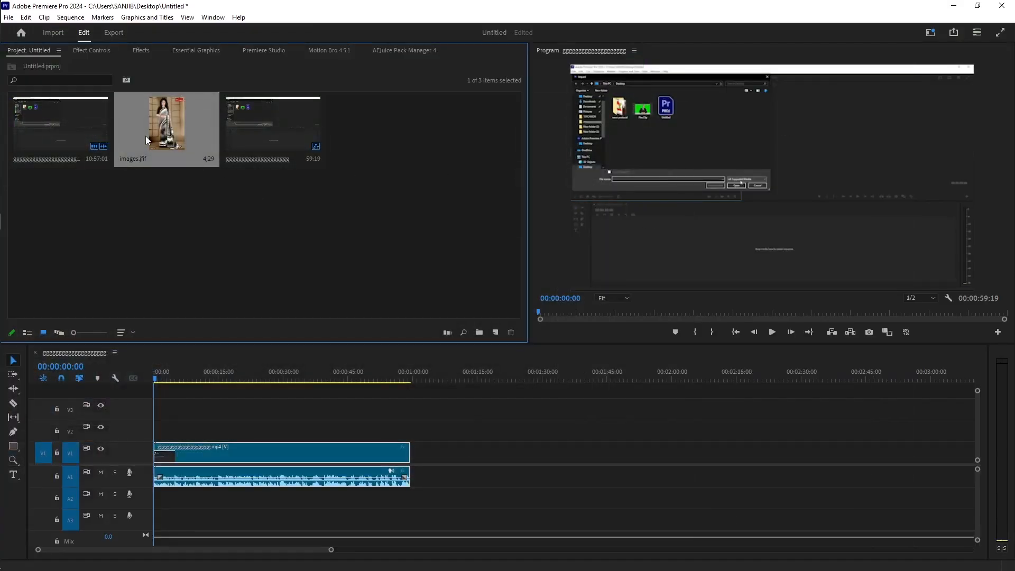
pyautogui.click(308, 271)
pyautogui.click(179, 147)
pyautogui.press('Delete')
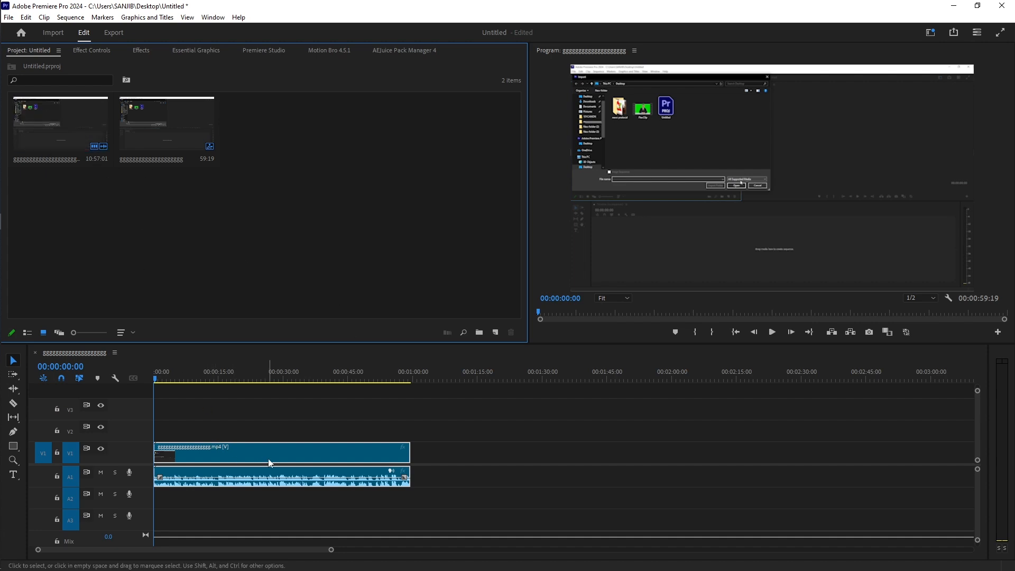
# Step: Import the FlexClip video from the Desktop folder into the project
pyautogui.doubleClick(144, 195)
pyautogui.click(248, 116)
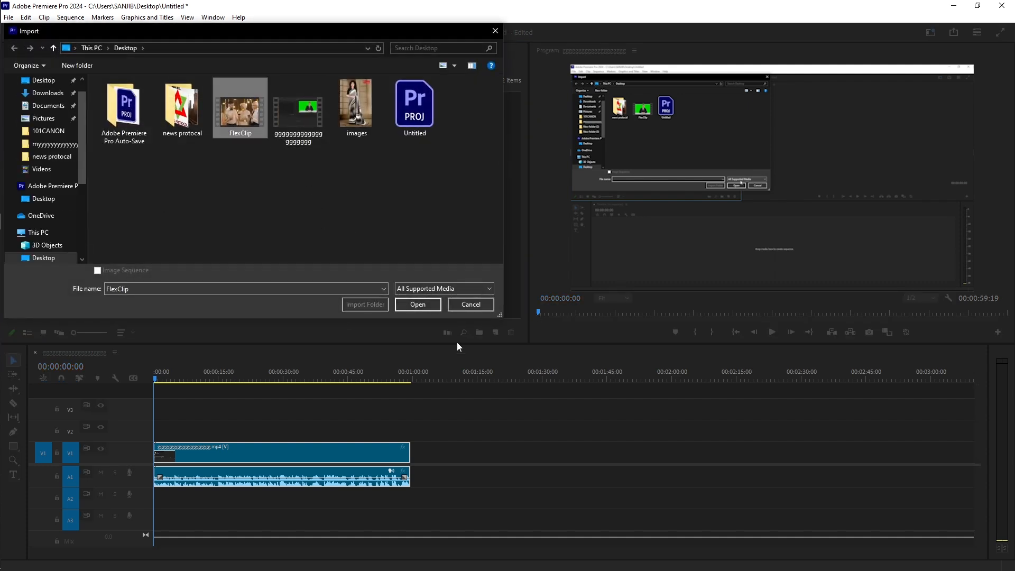
pyautogui.click(414, 304)
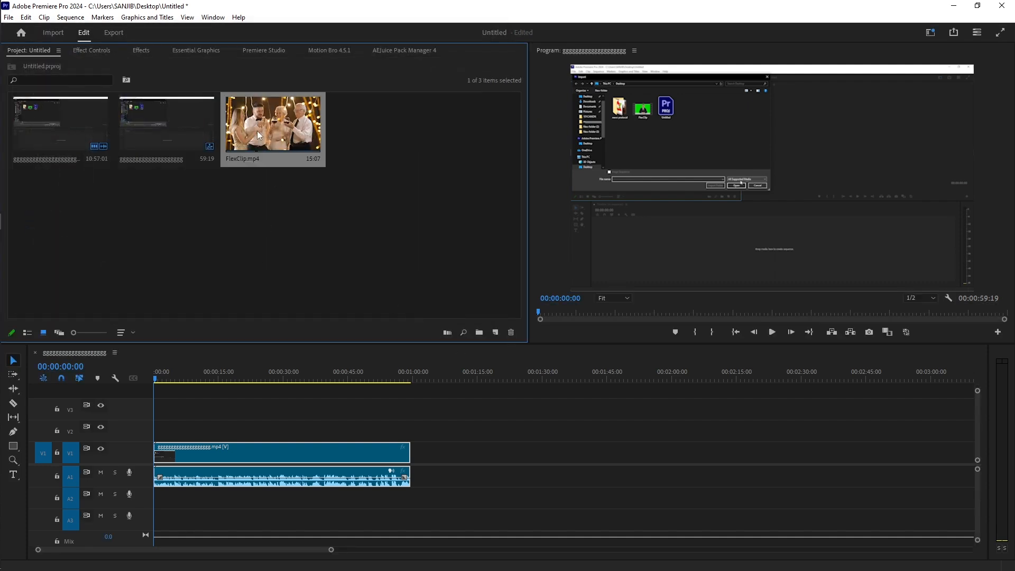
# Step: Place FlexClip.mp4 on V1 directly after the screen-recording clip and move the playhead to 00:00:11:26
pyautogui.moveTo(257, 131); pyautogui.dragTo(418, 453)
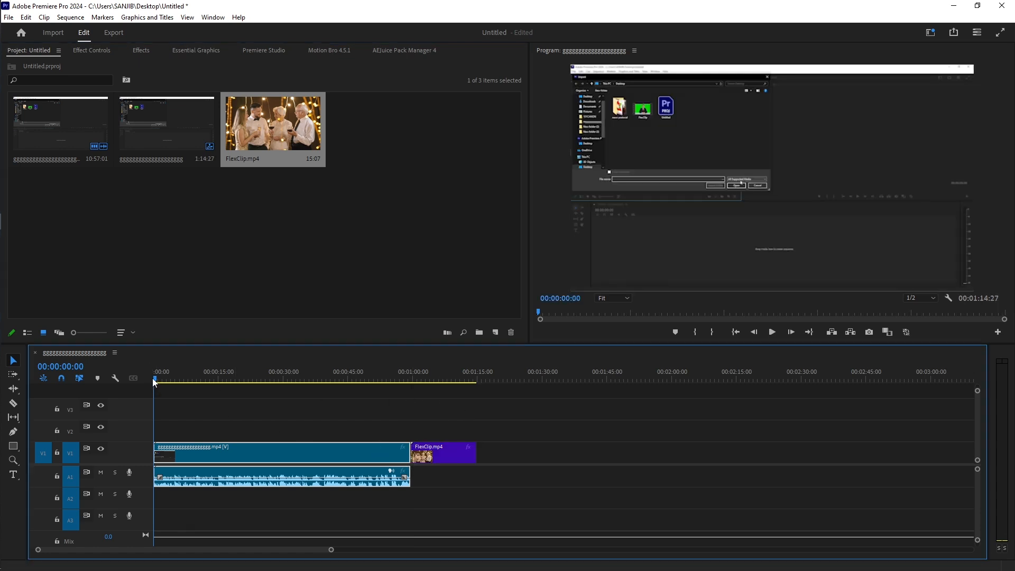
pyautogui.moveTo(154, 379); pyautogui.dragTo(206, 403)
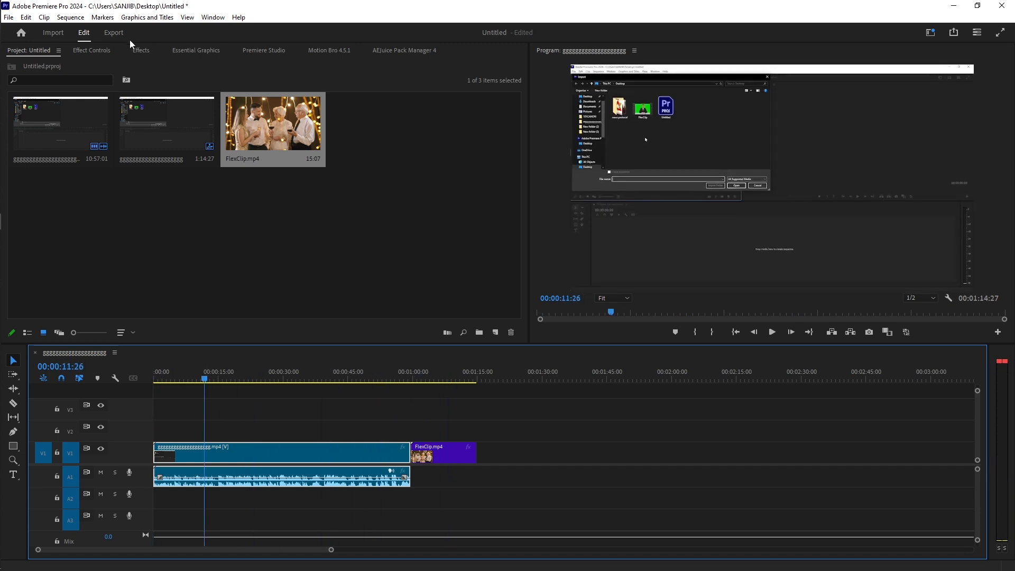
pyautogui.click(516, 448)
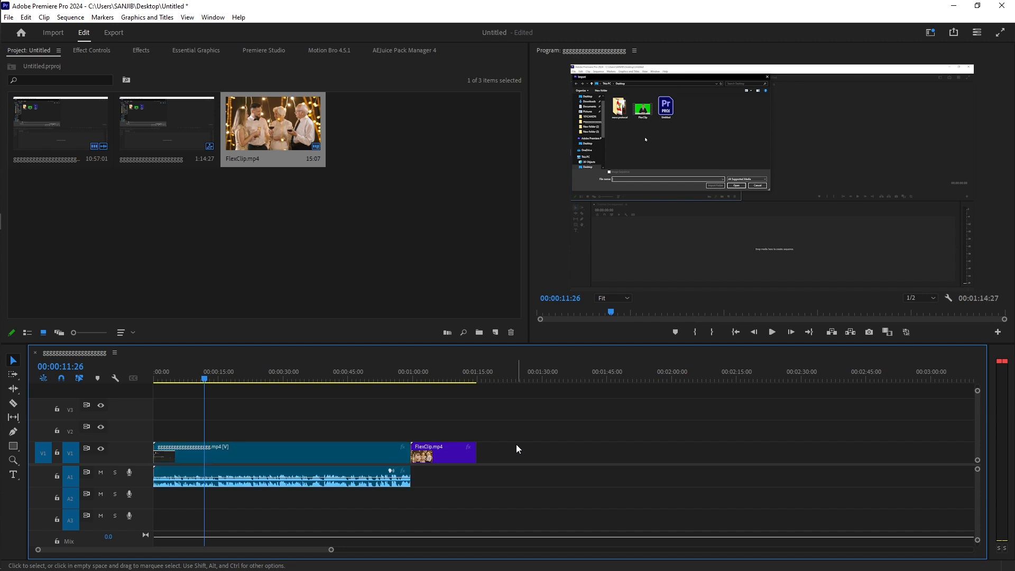
# Step: Remove the FlexClip.mp4 clip from the timeline and select the remaining screen-recording clip
pyautogui.click(26, 17)
pyautogui.click(455, 456)
pyautogui.press('Delete')
pyautogui.click(370, 459)
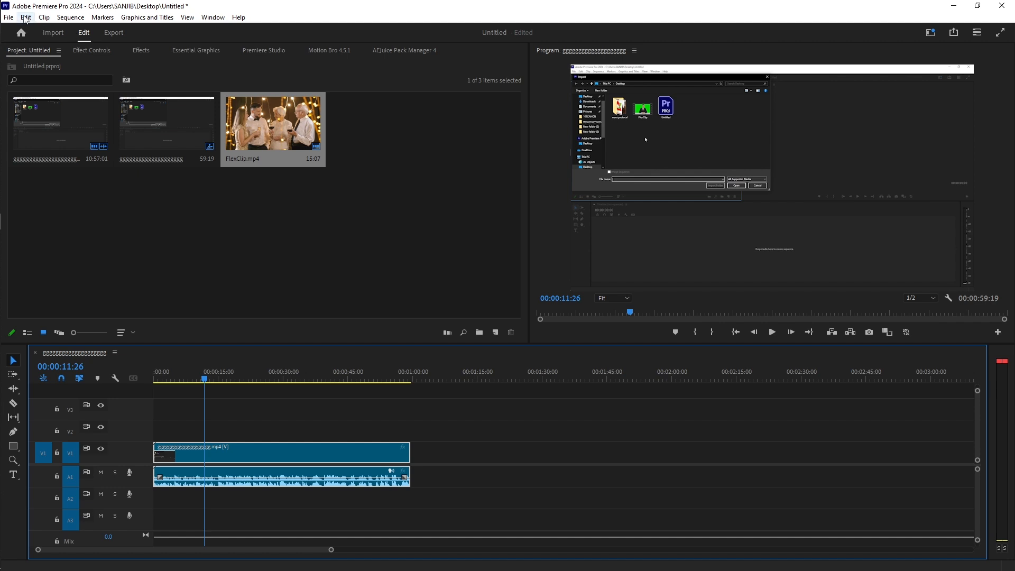
# Step: Set Default Media Scaling to "Set to frame size" in the Media preferences
pyautogui.click(25, 17)
pyautogui.moveTo(102, 359)
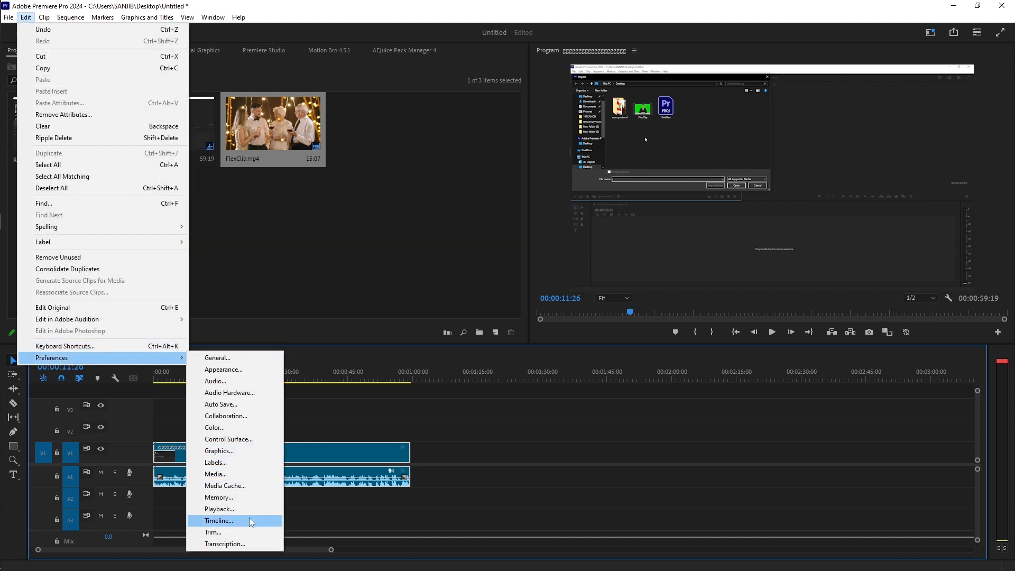
pyautogui.click(214, 475)
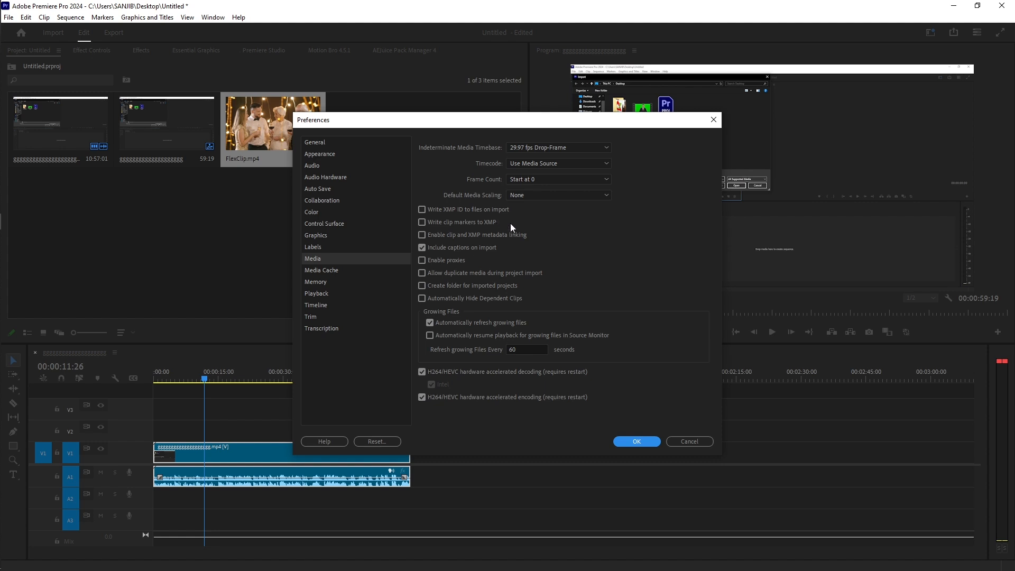
pyautogui.click(551, 195)
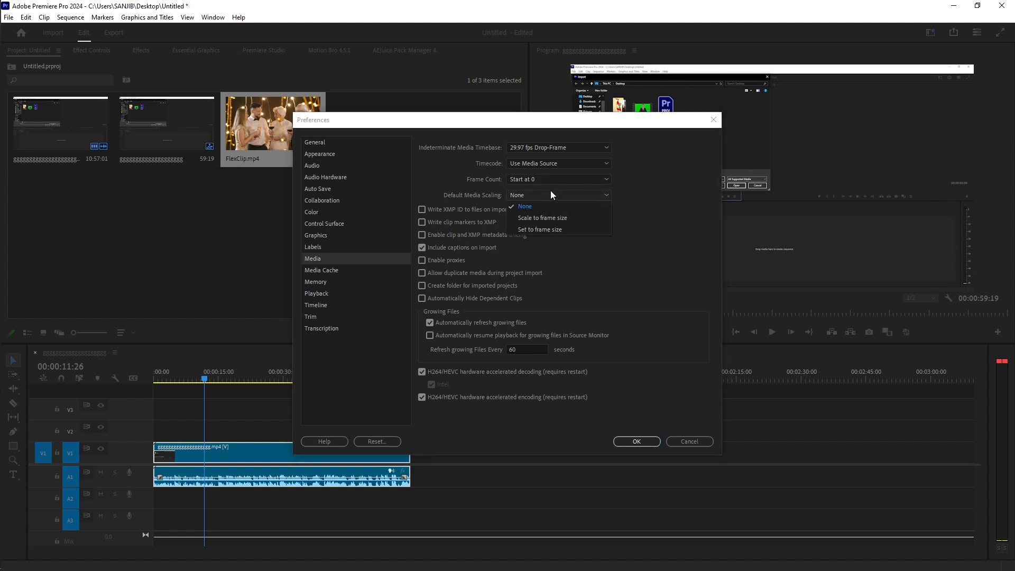
pyautogui.click(540, 228)
pyautogui.click(652, 442)
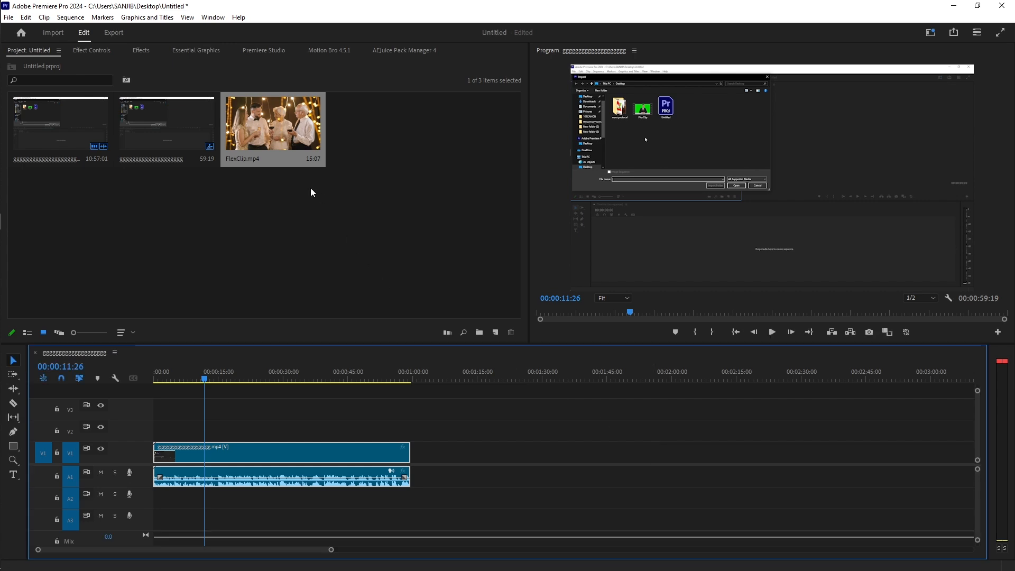
# Step: Add FlexClip.mp4 to V1 after the screen-recording clip again and preview its framing at 00:01:01:14
pyautogui.moveTo(268, 130); pyautogui.dragTo(411, 456)
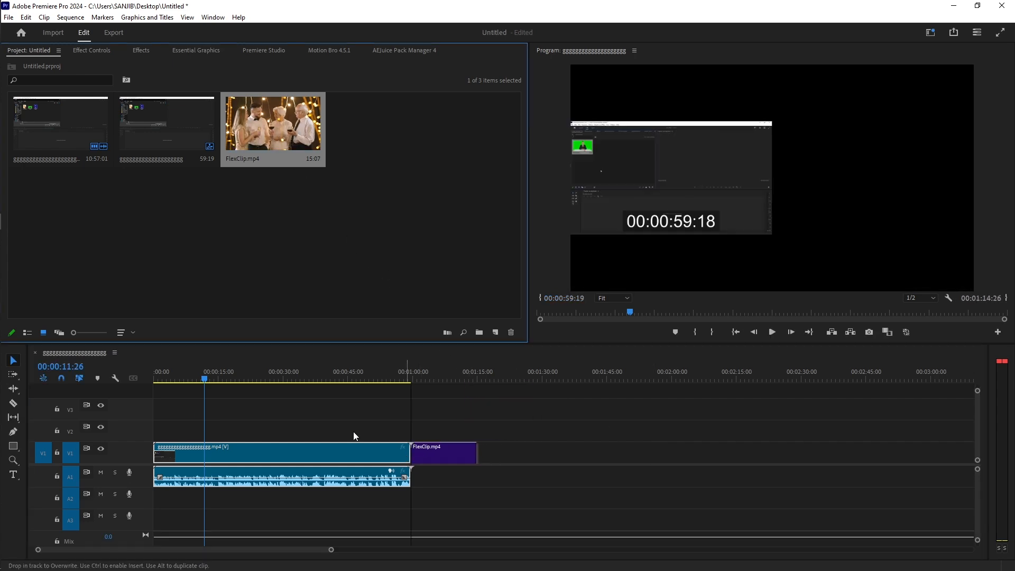
pyautogui.moveTo(207, 379); pyautogui.dragTo(418, 440)
# Step: Delete the FlexClip.mp4 clip from the timeline and move the playhead back to 00:00:53:19
pyautogui.click(454, 459)
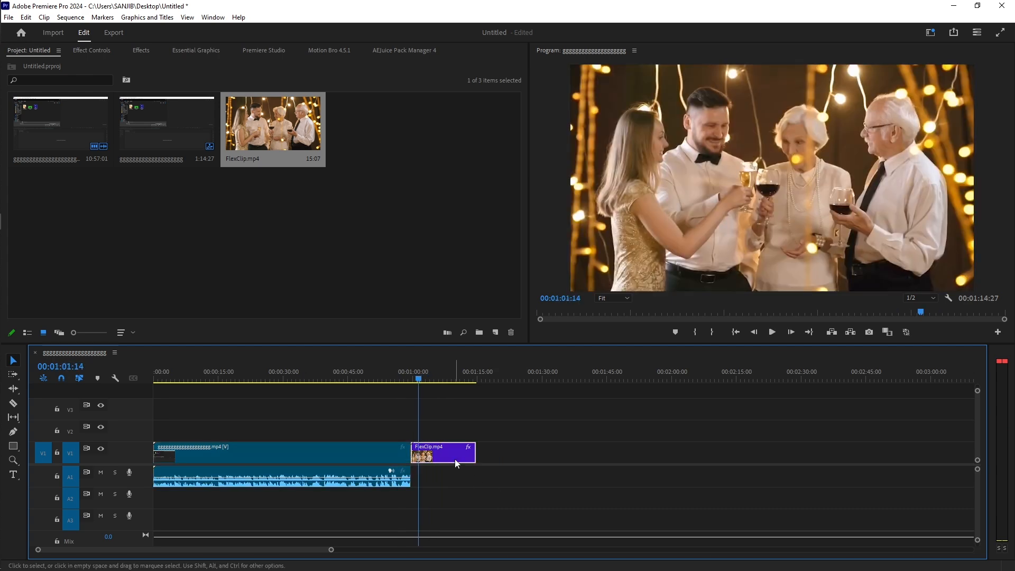
pyautogui.press('Delete')
pyautogui.moveTo(418, 378); pyautogui.dragTo(386, 379)
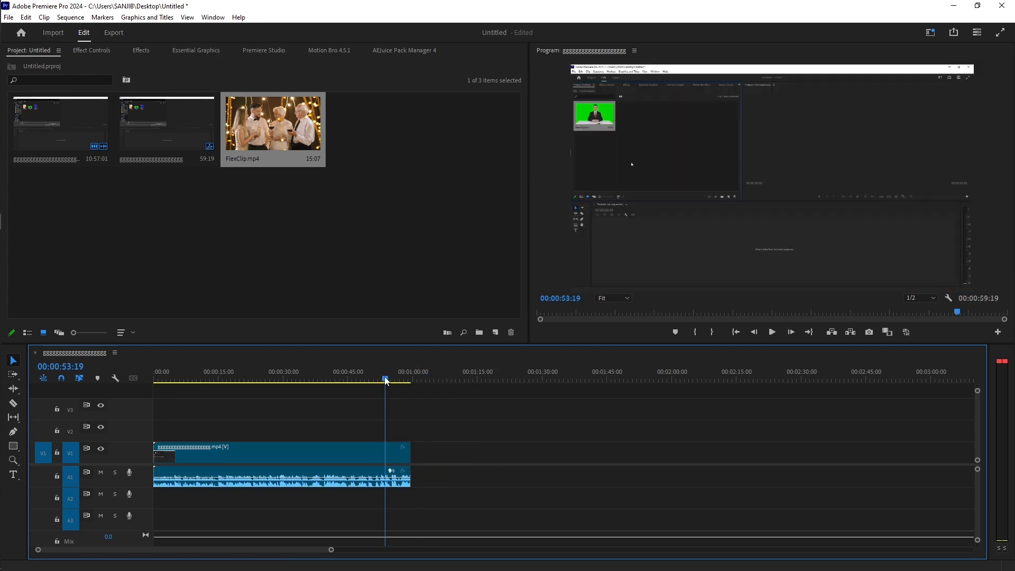
pyautogui.click(262, 291)
# Step: Split the screen-recording clip at 00:00:14:18 with the Razor tool
pyautogui.click(275, 377)
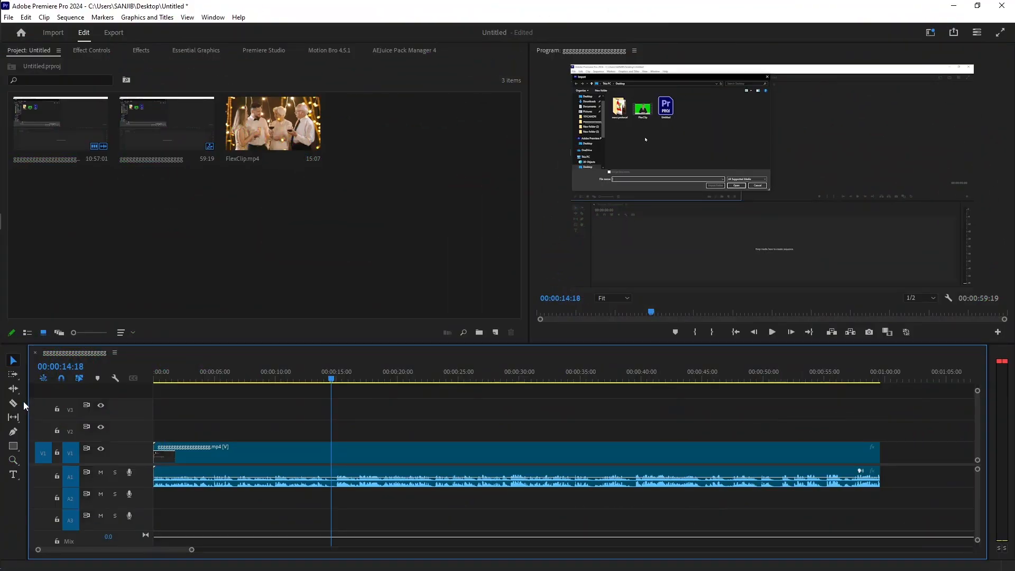
pyautogui.click(13, 403)
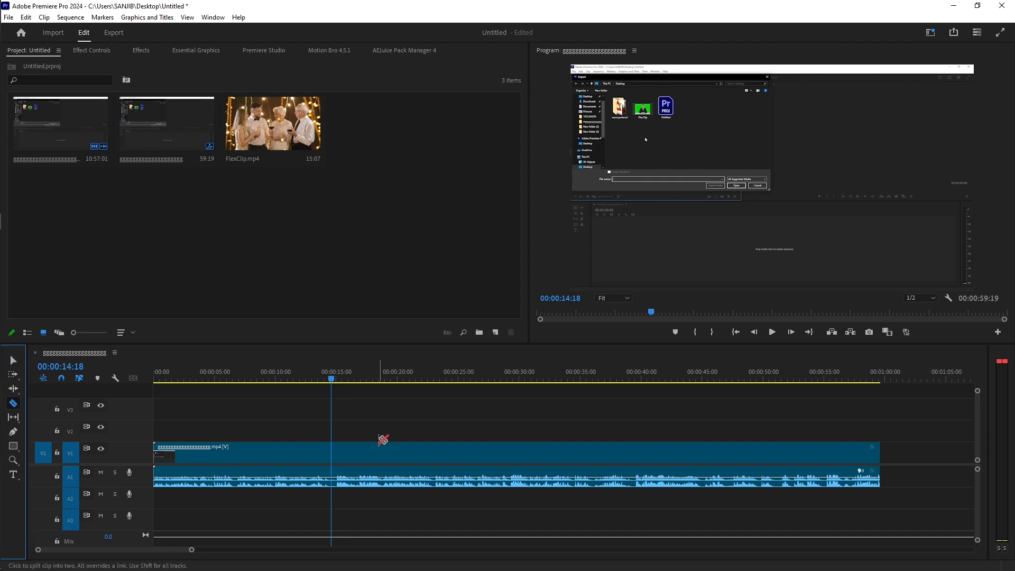
pyautogui.click(333, 453)
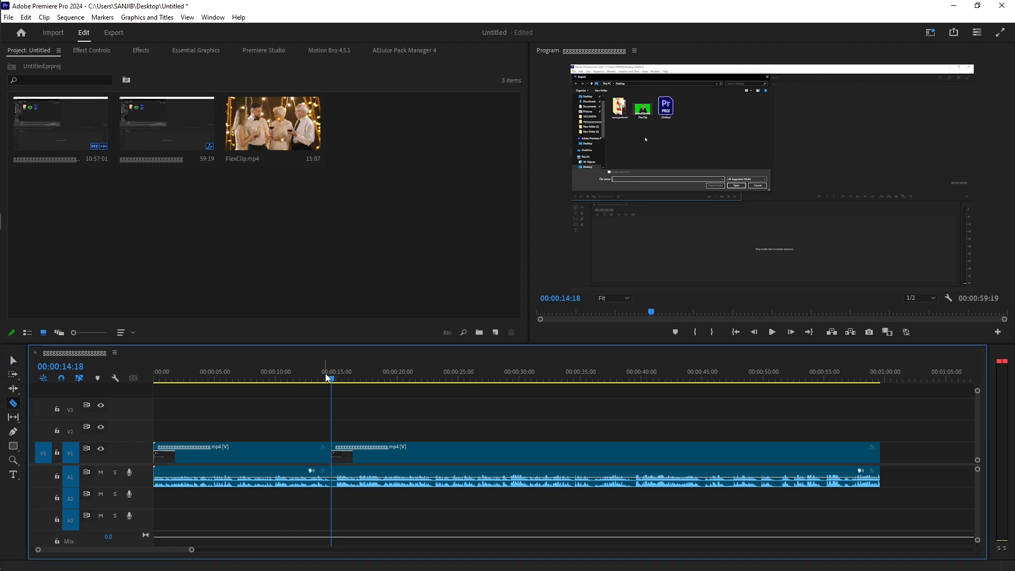
# Step: Split the second part of the screen recording at 00:00:23:01 and return to the Selection tool
pyautogui.moveTo(333, 382); pyautogui.dragTo(434, 390)
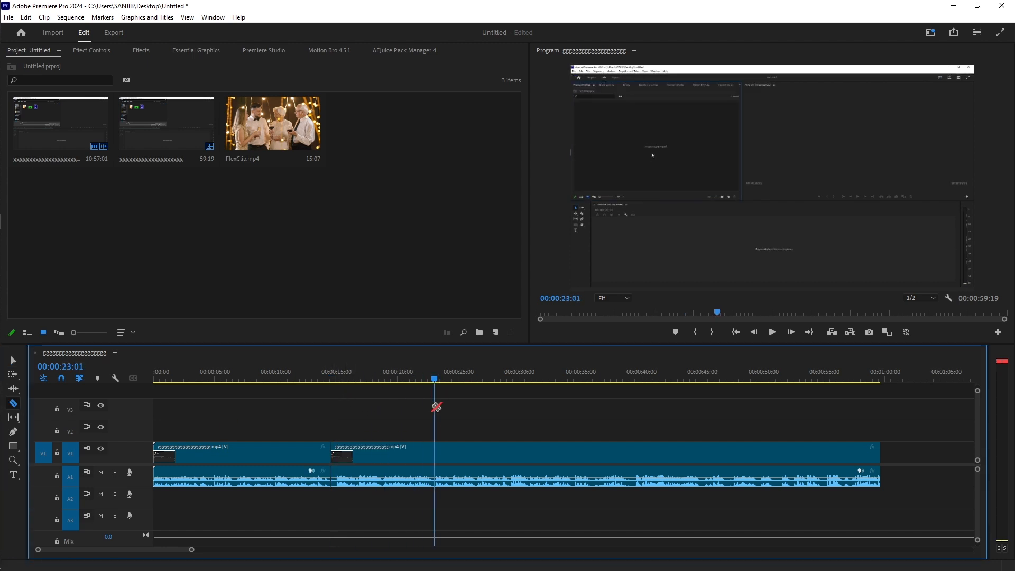
pyautogui.click(434, 450)
pyautogui.click(13, 360)
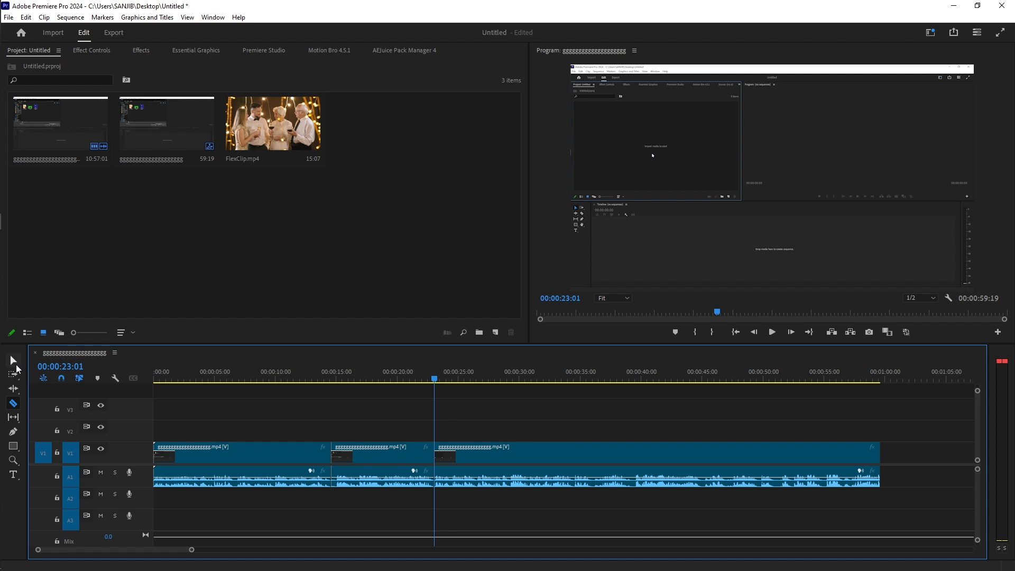
# Step: Delete the middle segment between the two cuts and close the resulting gap with Ripple Delete
pyautogui.click(390, 448)
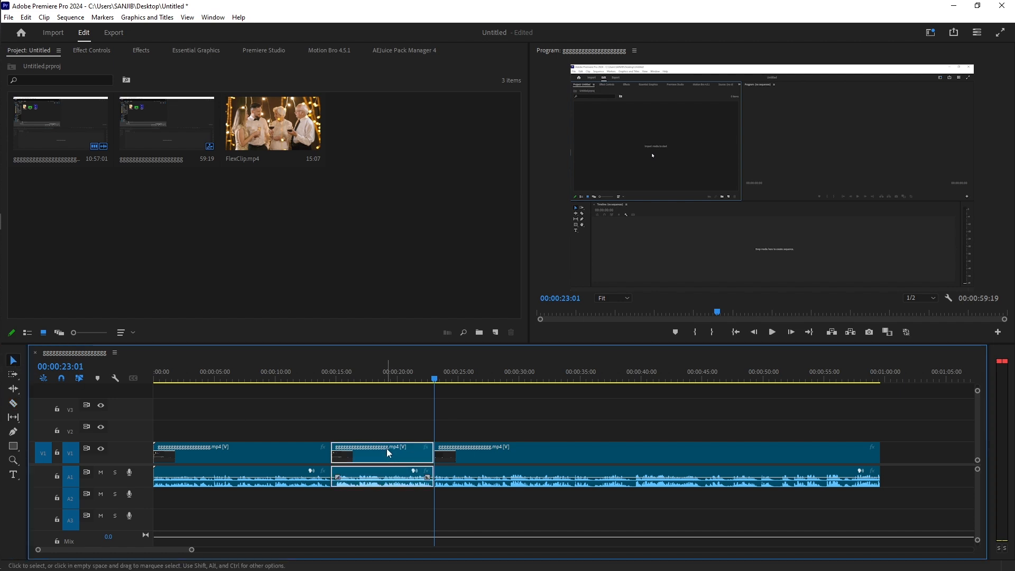
pyautogui.press('Delete')
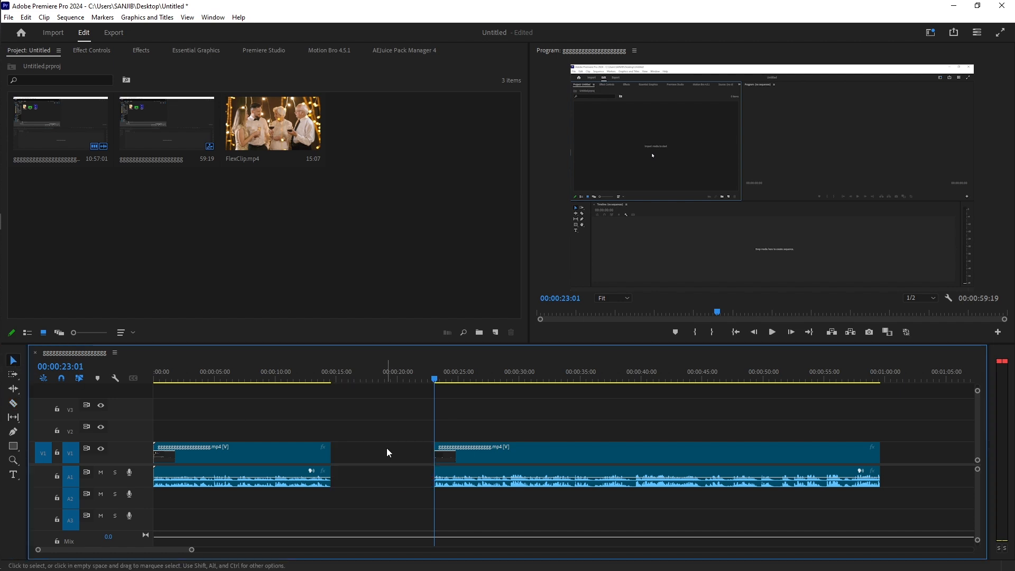
pyautogui.rightClick(387, 449)
pyautogui.click(415, 458)
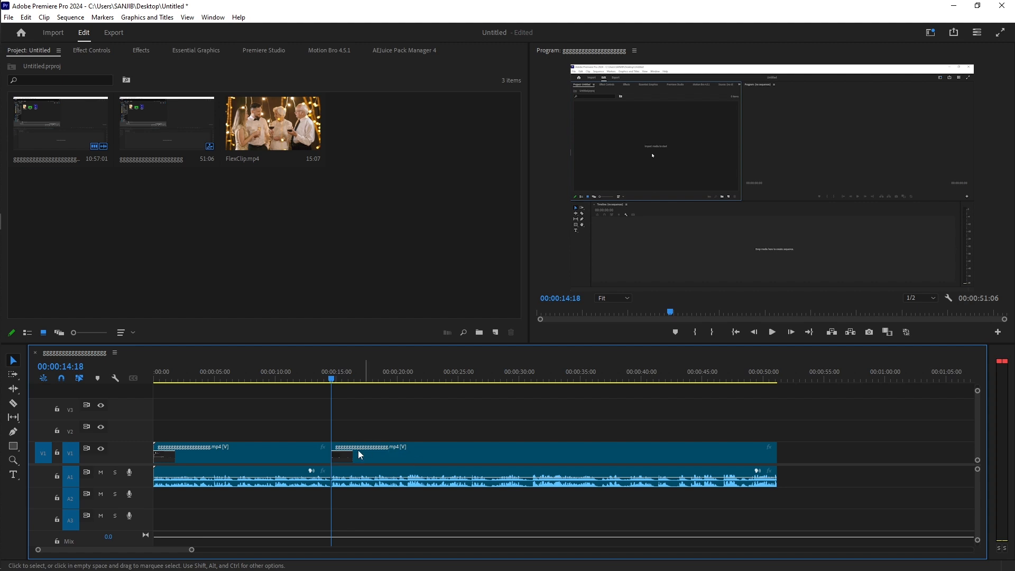
# Step: Undo the ripple delete, the segment deletion and the second cut
pyautogui.hotkey('ctrl', 'z')
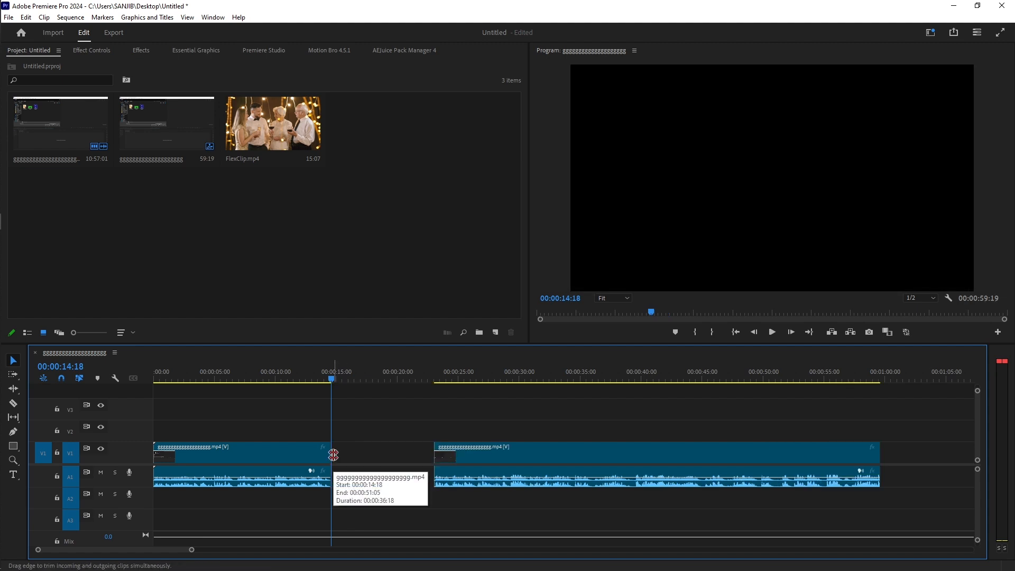
pyautogui.hotkey('ctrl', 'z')
pyautogui.hotkey('ctrl', 'z')
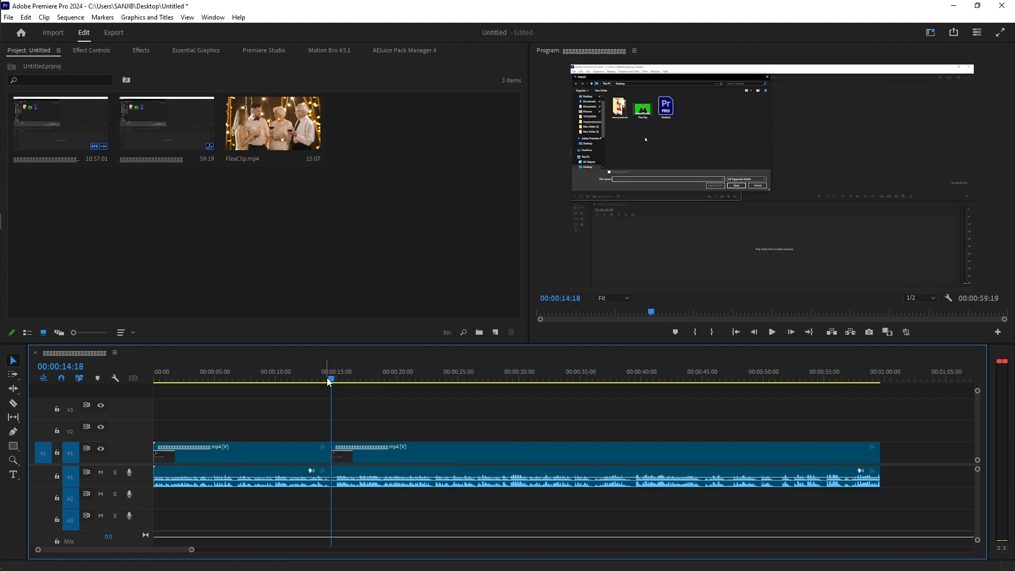
# Step: Ripple trim the start of the second clip up to 00:00:22:27, and undo that trim
pyautogui.moveTo(332, 380); pyautogui.dragTo(434, 400)
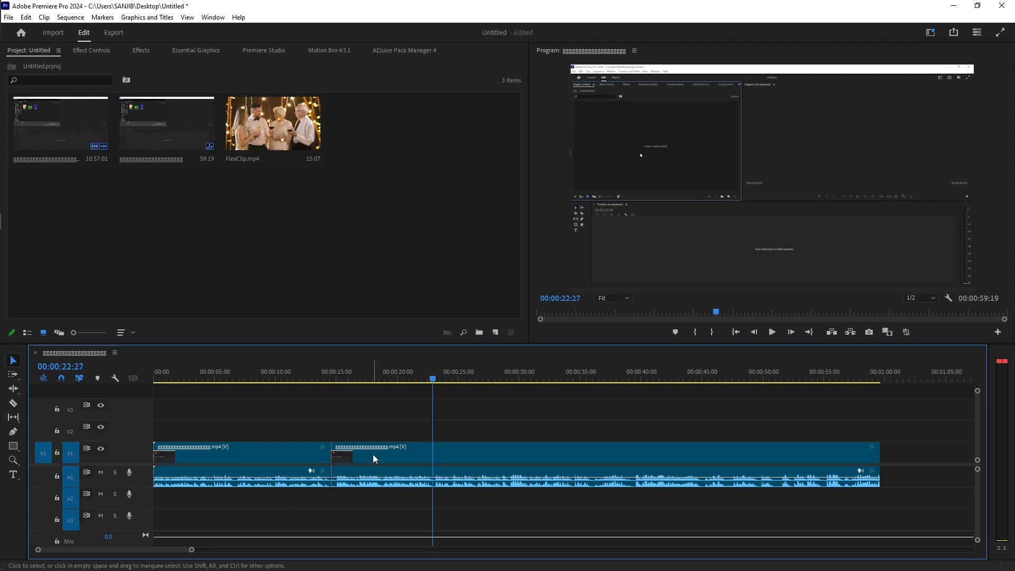
pyautogui.press('q')
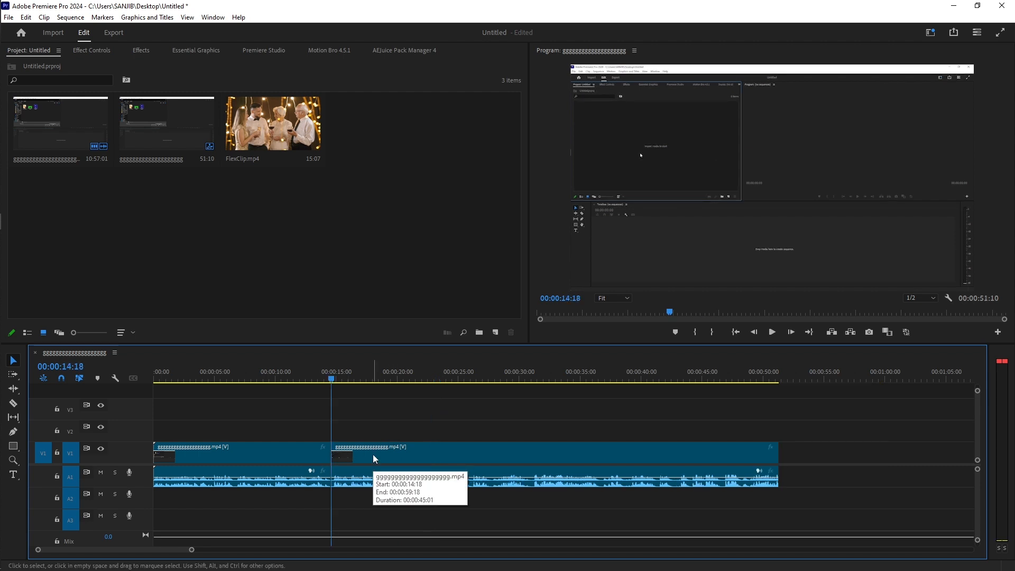
pyautogui.hotkey('ctrl', 'z')
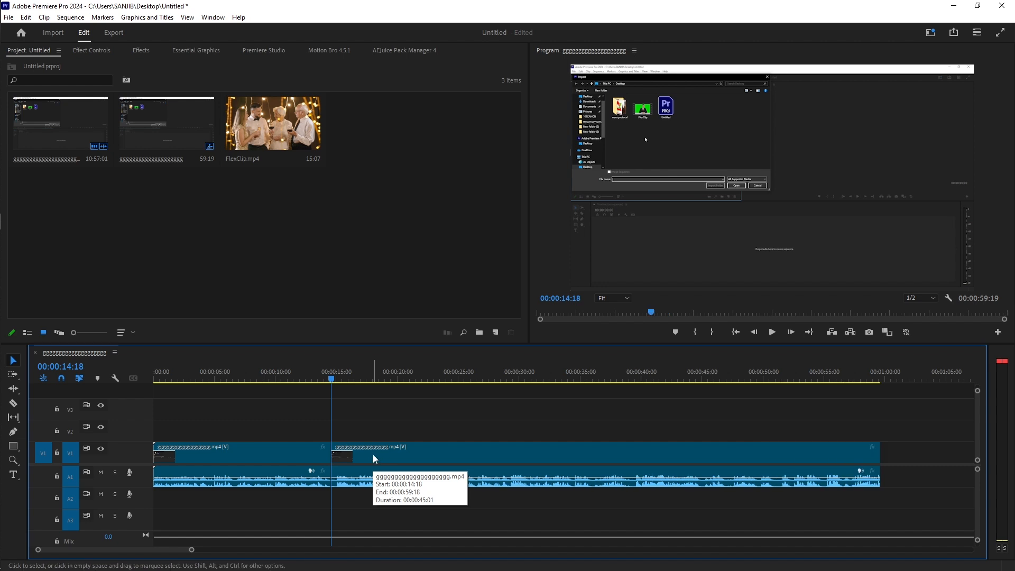
# Step: Ripple trim the start of the second clip up to 00:00:22:29
pyautogui.moveTo(331, 381); pyautogui.dragTo(433, 394)
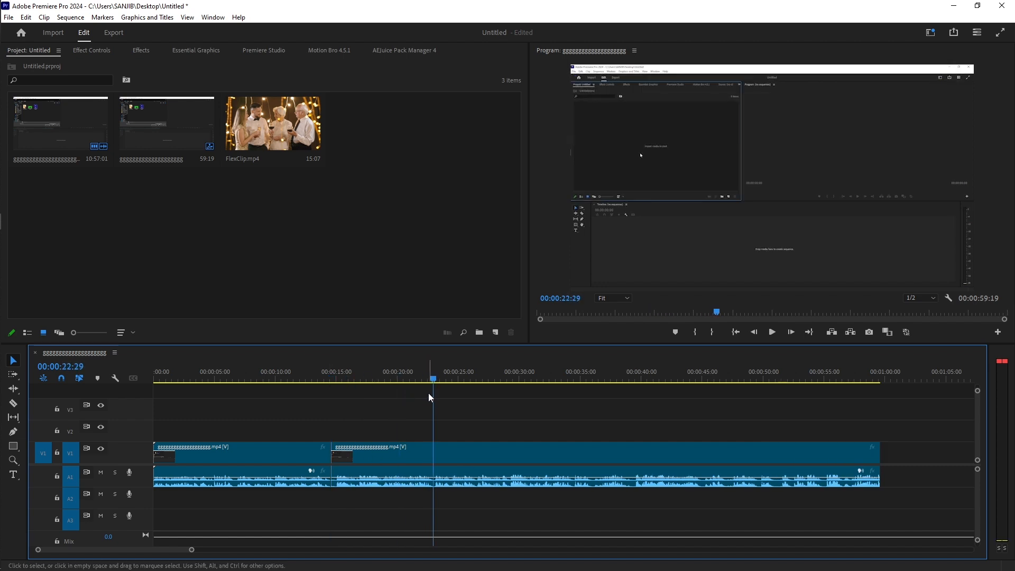
pyautogui.press('q')
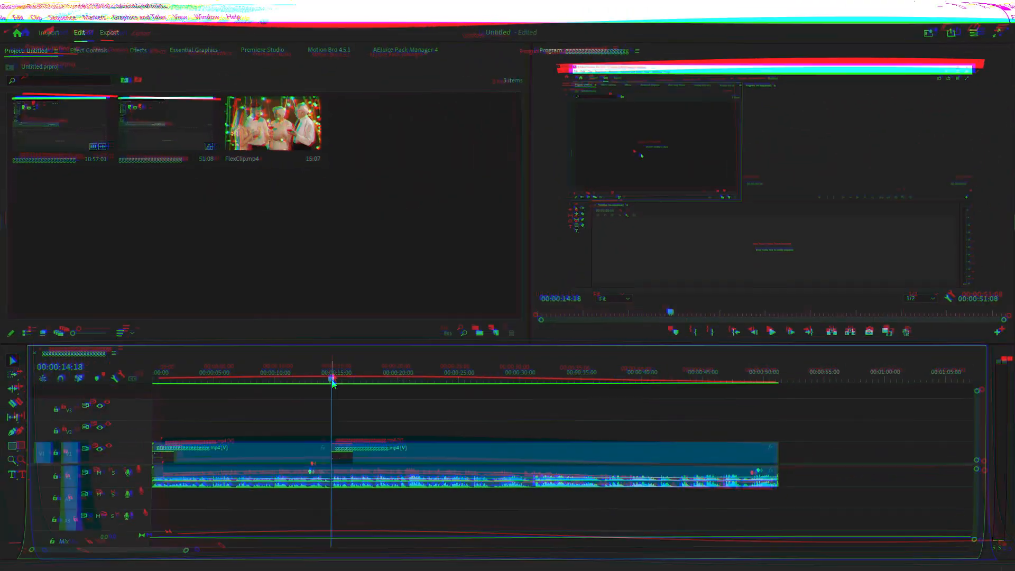
# Step: Ripple trim the end of the first clip back to 00:00:06:23
pyautogui.moveTo(324, 379); pyautogui.dragTo(237, 380)
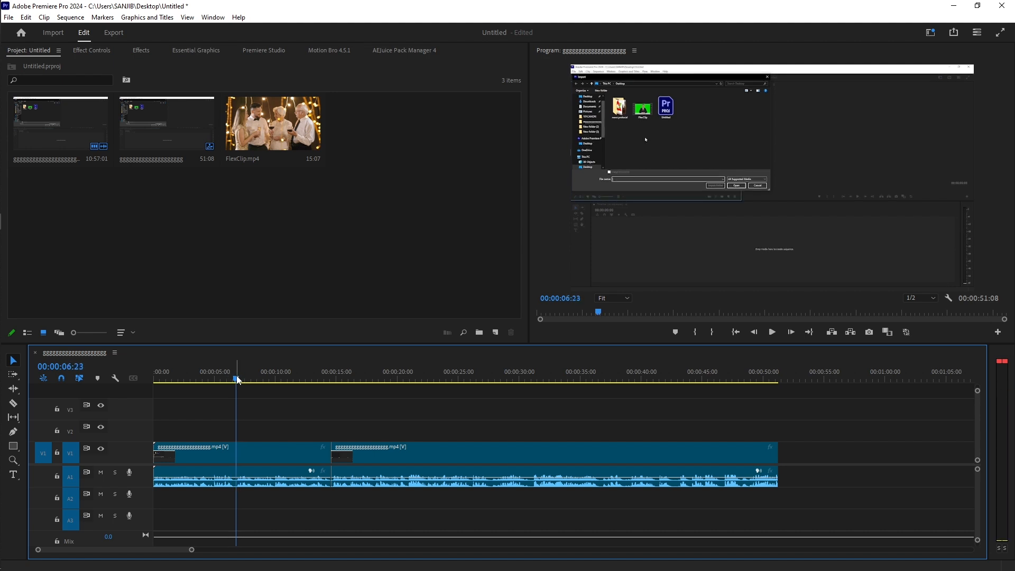
pyautogui.press('w')
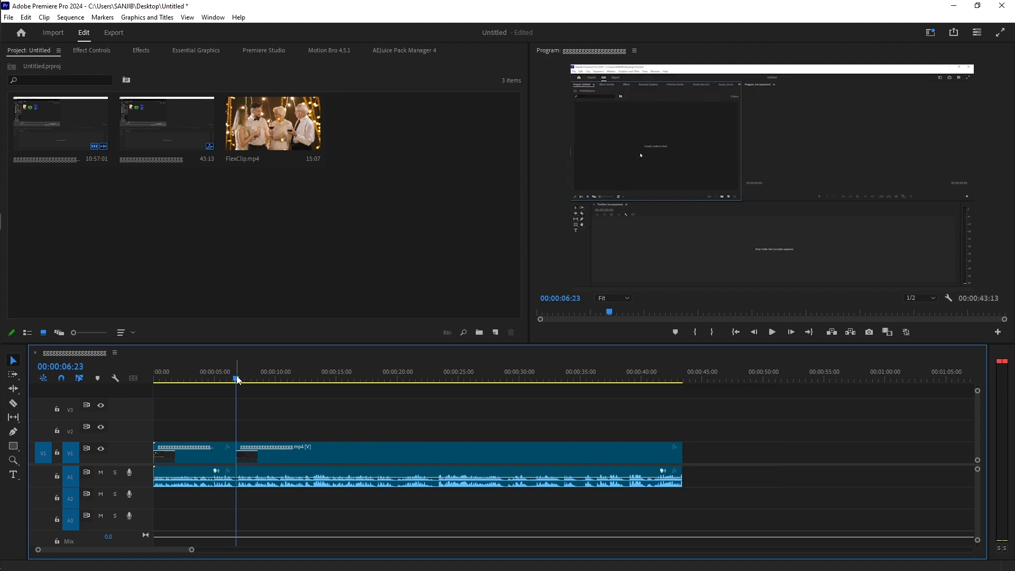
# Step: Undo the ripple trim of the first clip's end
pyautogui.hotkey('ctrl', 'z')
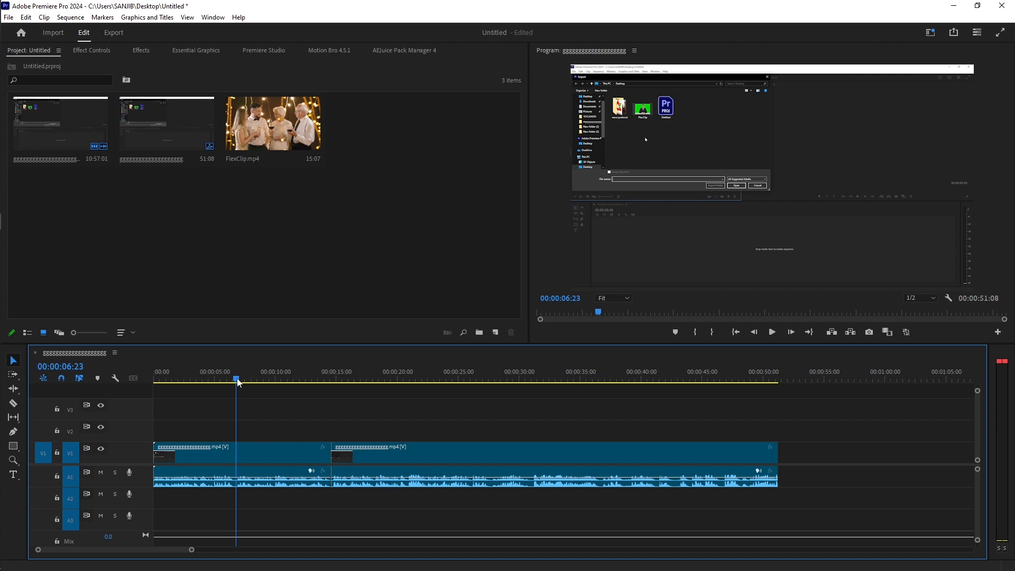
# Step: Ripple trim the start of the second clip up to 00:00:21:01, and undo that trim
pyautogui.moveTo(256, 381); pyautogui.dragTo(410, 398)
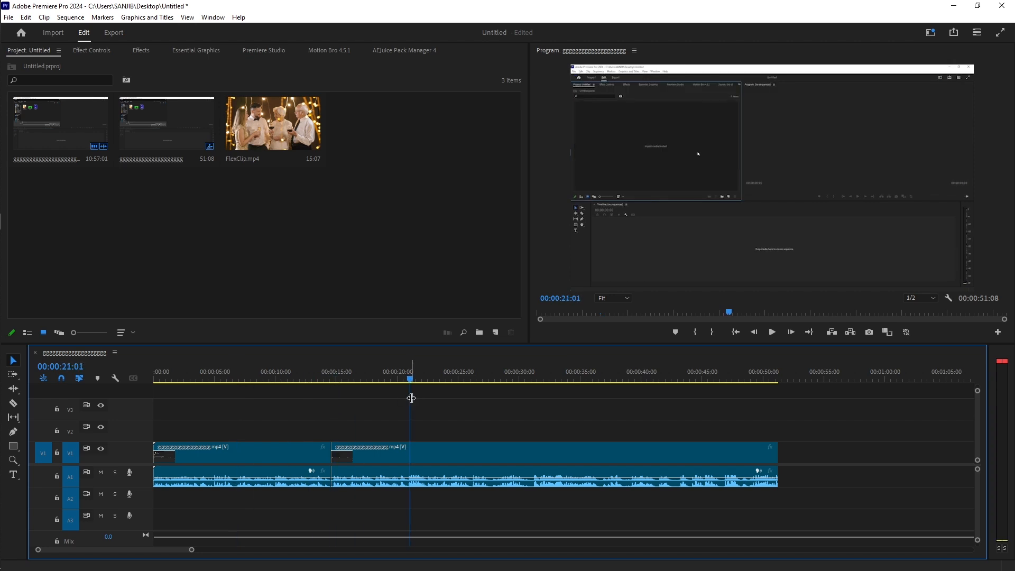
pyautogui.press('q')
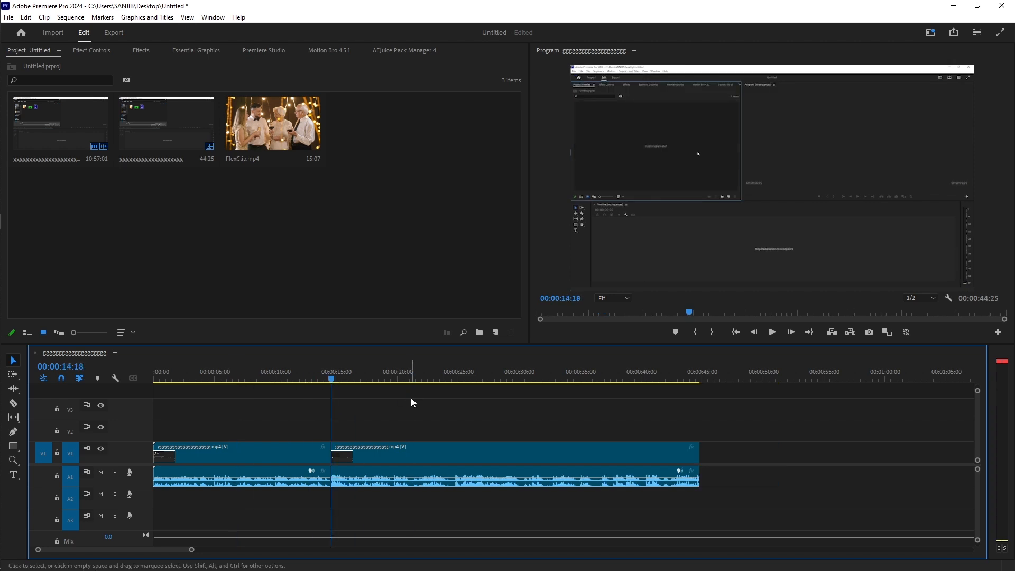
pyautogui.hotkey('ctrl', 'z')
# Step: Ripple trim the end of the second clip back to 00:00:21:00, and undo that trim
pyautogui.moveTo(350, 382); pyautogui.dragTo(408, 388)
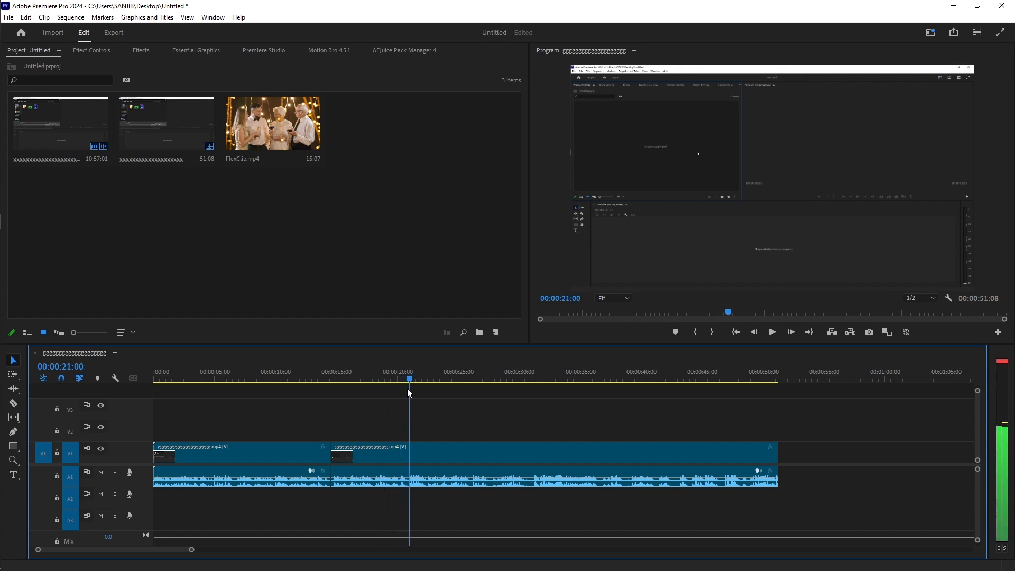
pyautogui.press('w')
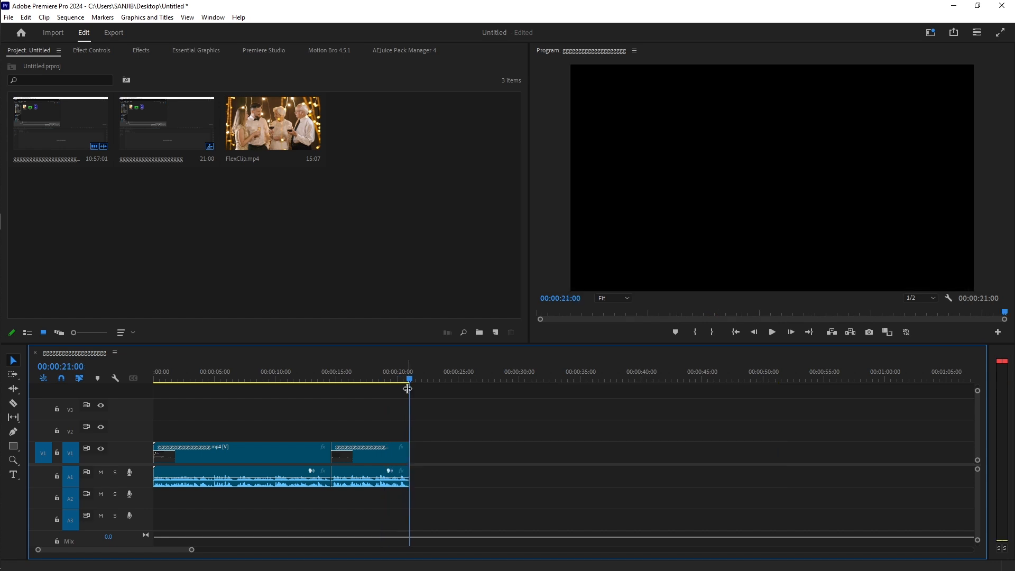
pyautogui.hotkey('ctrl', 'z')
# Step: Ripple trim the end of the first clip back to 00:00:06:23, and undo that trim
pyautogui.moveTo(408, 389); pyautogui.dragTo(237, 385)
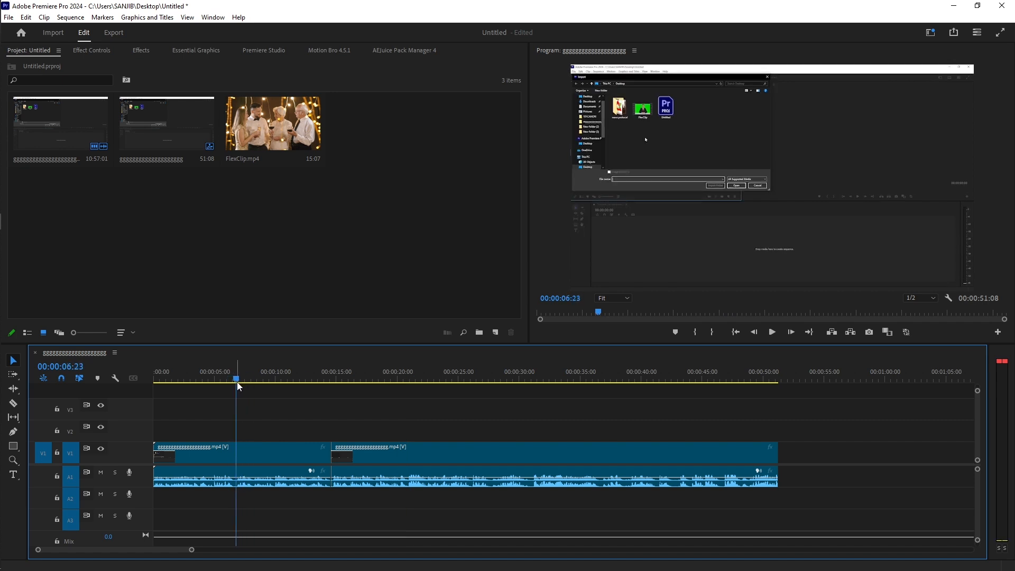
pyautogui.press('w')
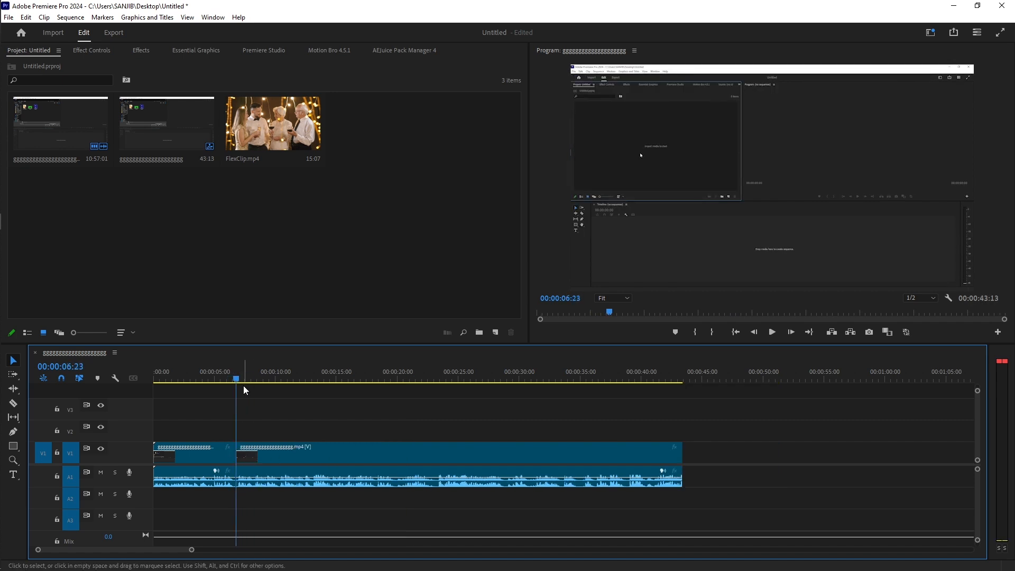
pyautogui.hotkey('ctrl', 'z')
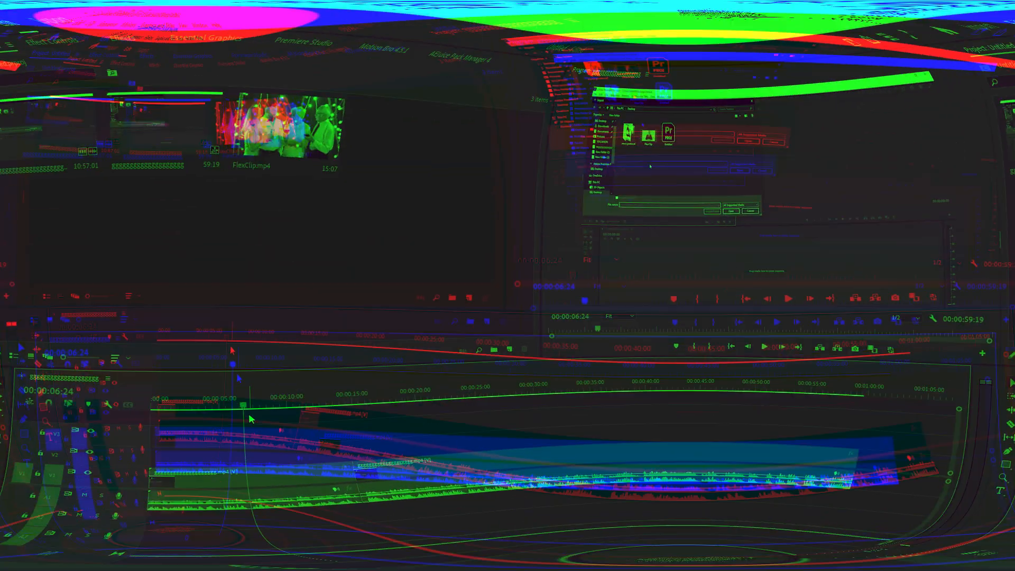
# Step: Cut the timeline footage into eight segments with the Razor tool and switch back to the Selection tool
pyautogui.moveTo(239, 385); pyautogui.dragTo(422, 393)
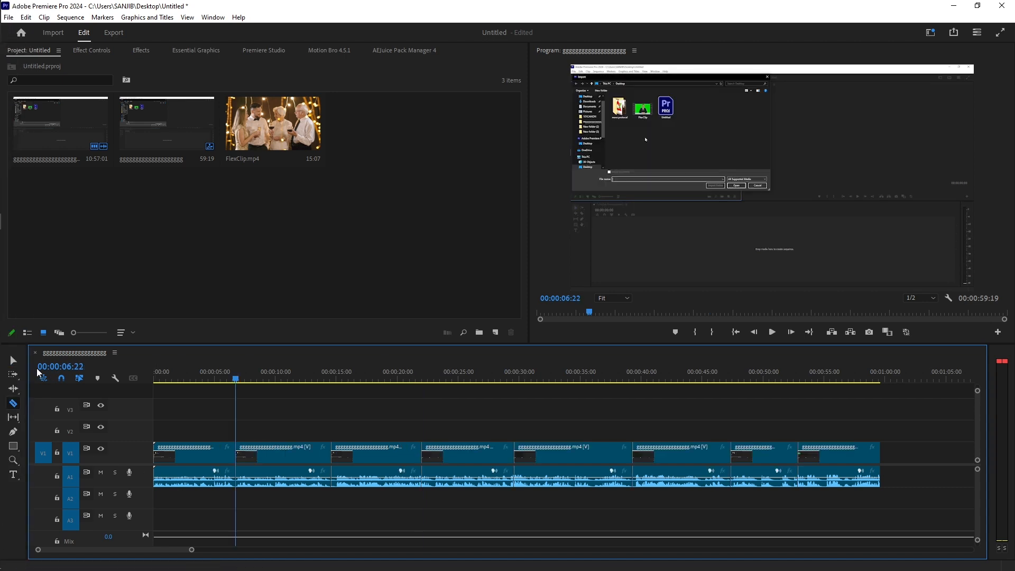
pyautogui.click(16, 362)
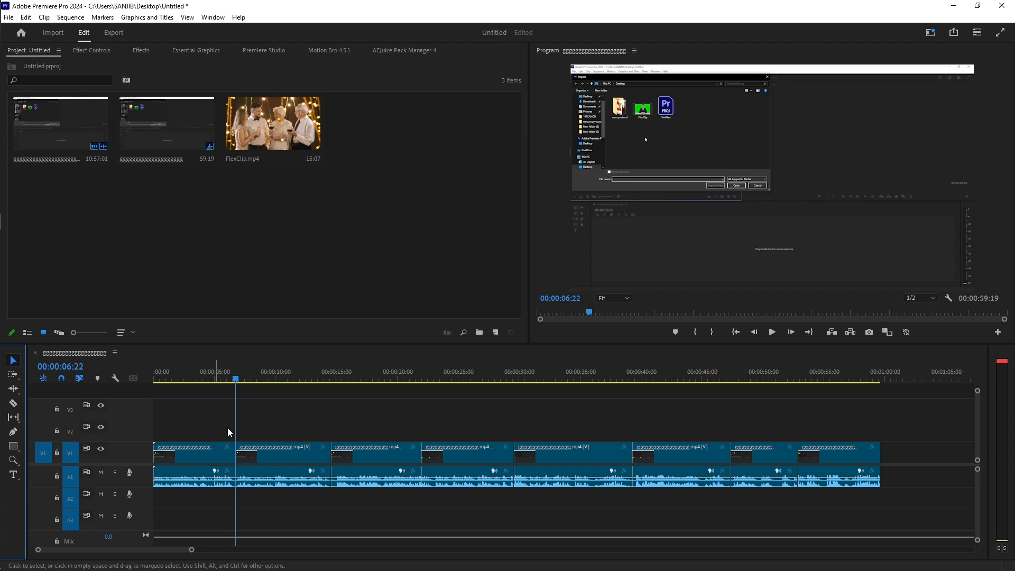
# Step: Move the fifth clip to the start of the sequence, first closing its gap and once leaving it open, undoing each move
pyautogui.moveTo(554, 454); pyautogui.dragTo(183, 459)
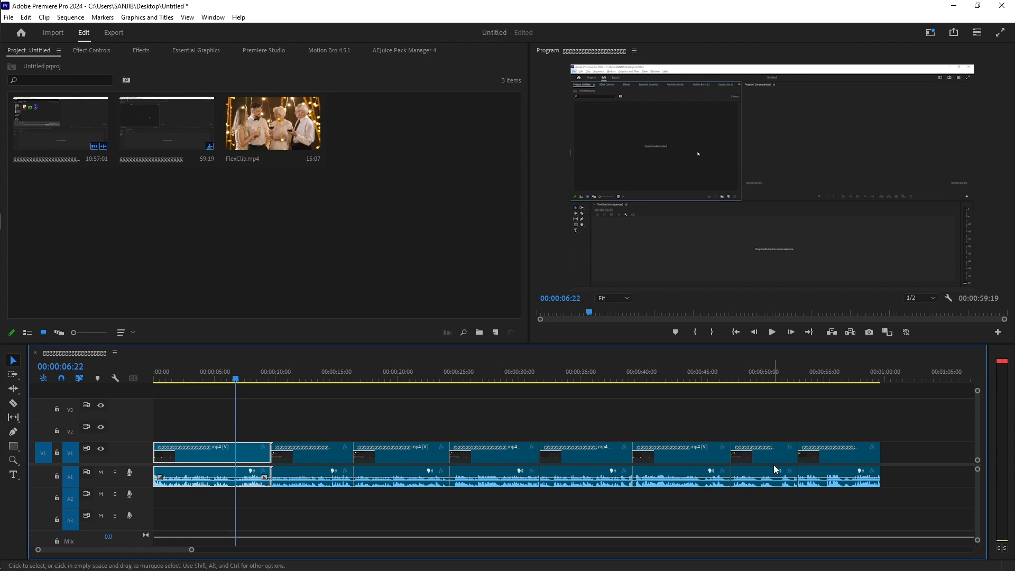
pyautogui.hotkey('ctrl', 'z')
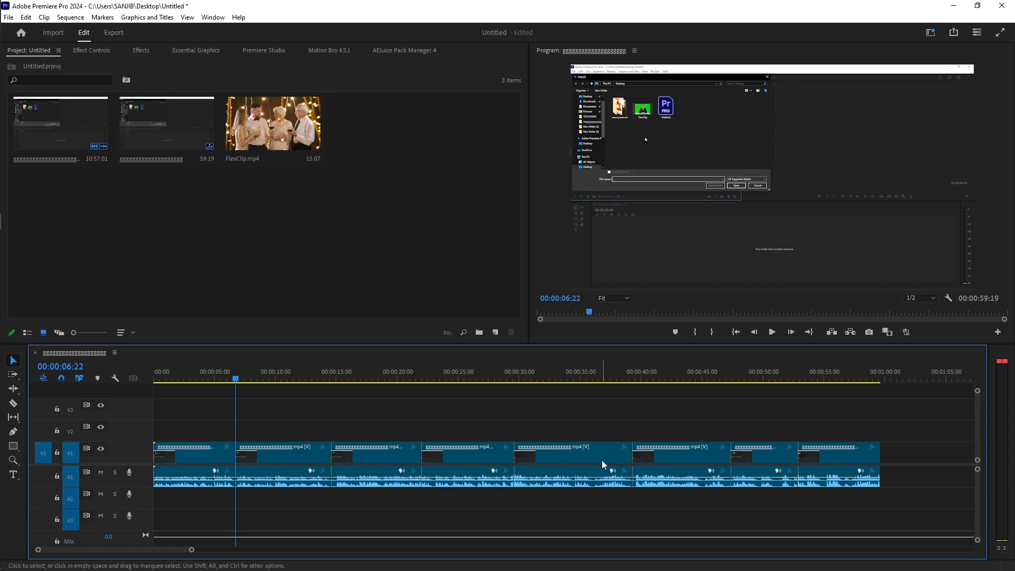
pyautogui.moveTo(602, 454); pyautogui.dragTo(199, 447)
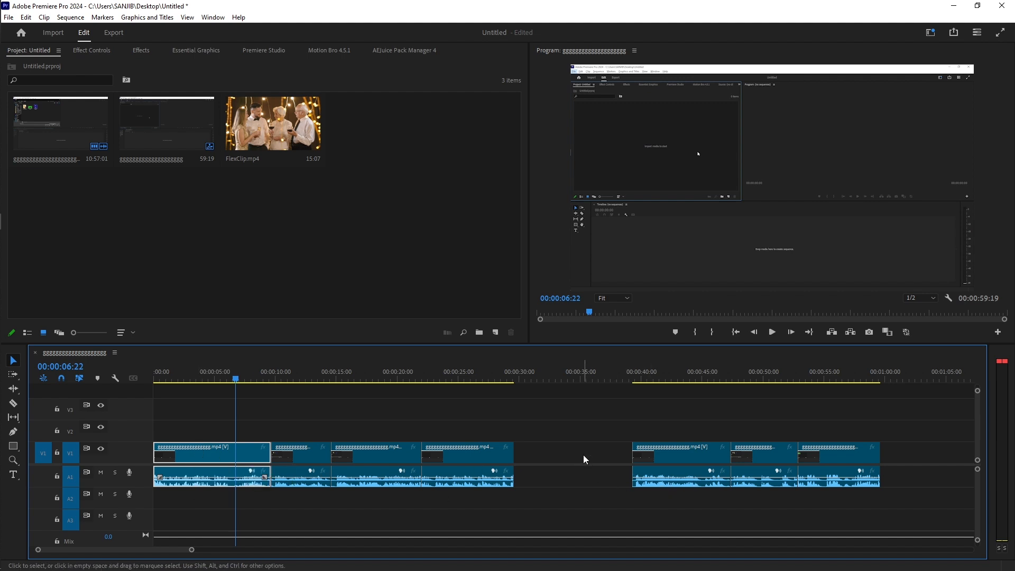
pyautogui.hotkey('ctrl', 'z')
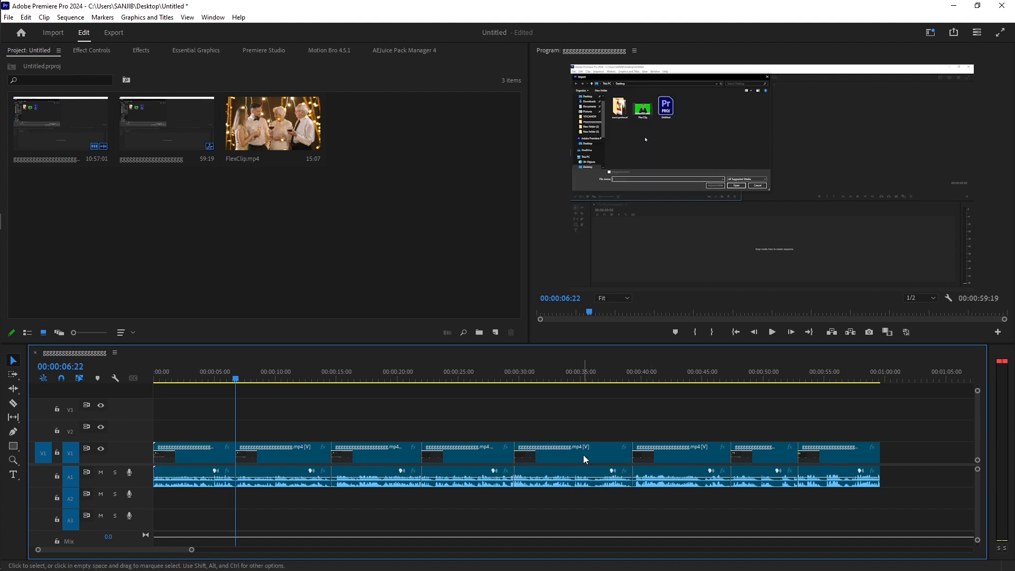
# Step: Rearrange the fifth clip to the start of the sequence without leaving a gap, and undo the move
pyautogui.click(552, 454)
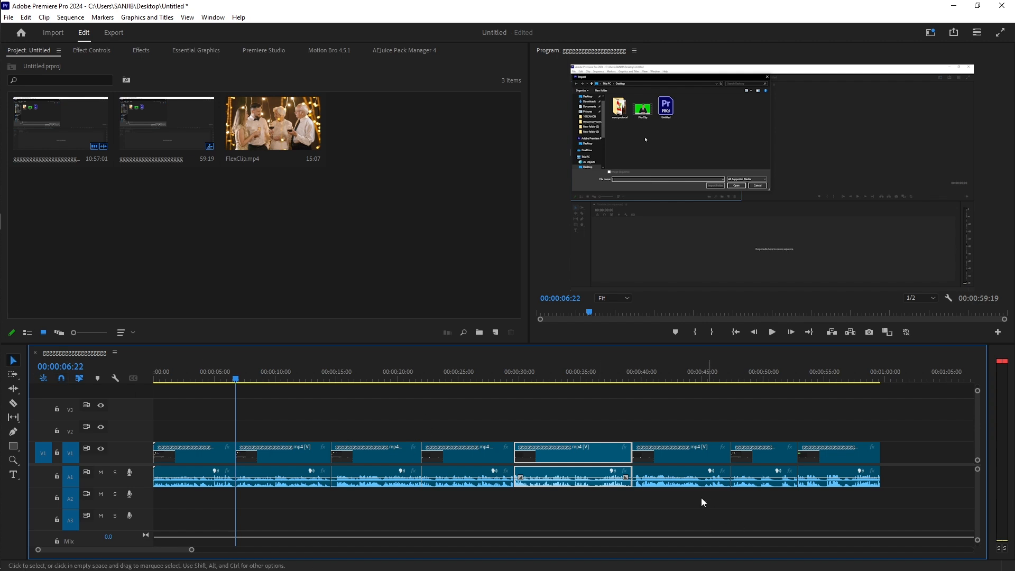
pyautogui.moveTo(595, 452); pyautogui.dragTo(226, 456)
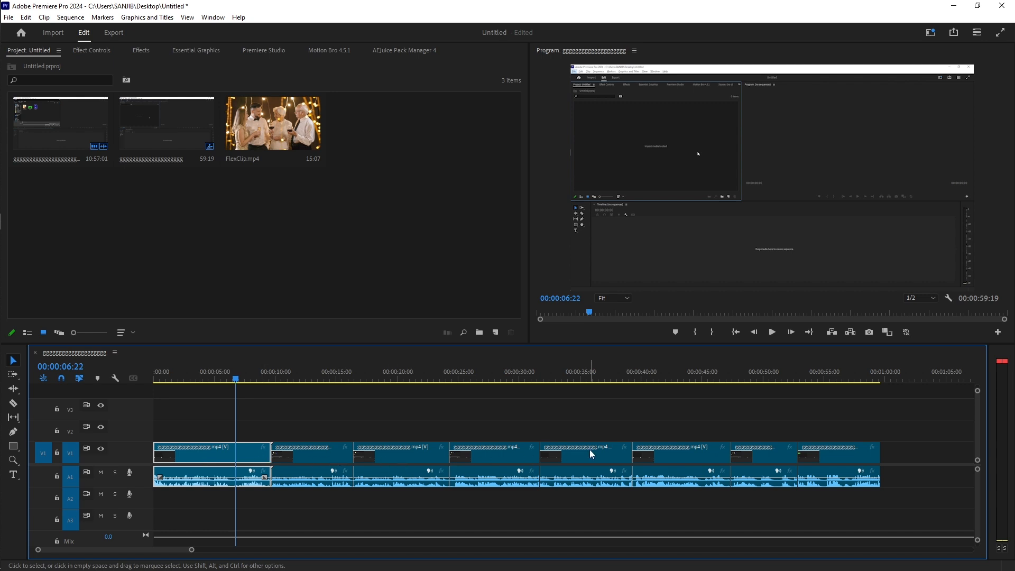
pyautogui.hotkey('ctrl', 'z')
# Step: Rearrange the sixth clip to sit directly before the fourth clip, shifting the clips in between so no gap remains
pyautogui.click(655, 458)
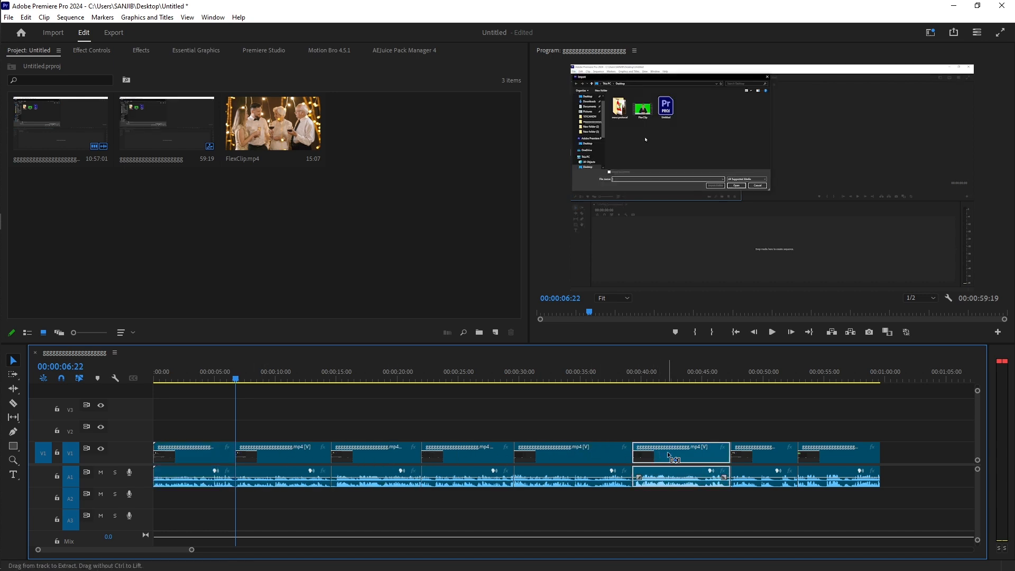
pyautogui.moveTo(669, 455); pyautogui.dragTo(453, 449)
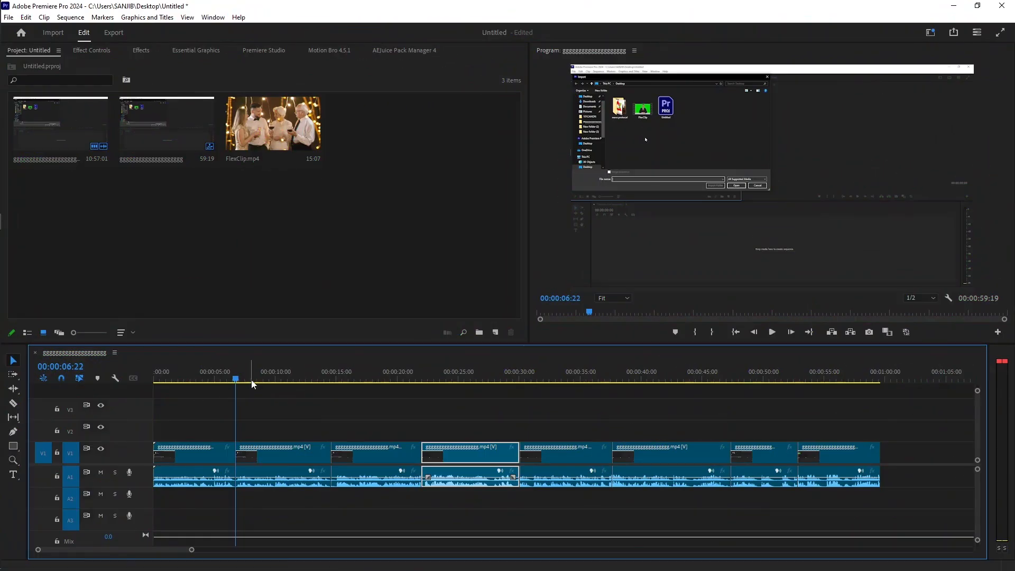
# Step: Add a sequence marker at 00:00:01:05 and stretch it into a range covering the first clip, from 00:00:00:00 to about 00:00:06:22
pyautogui.moveTo(237, 380); pyautogui.dragTo(331, 396)
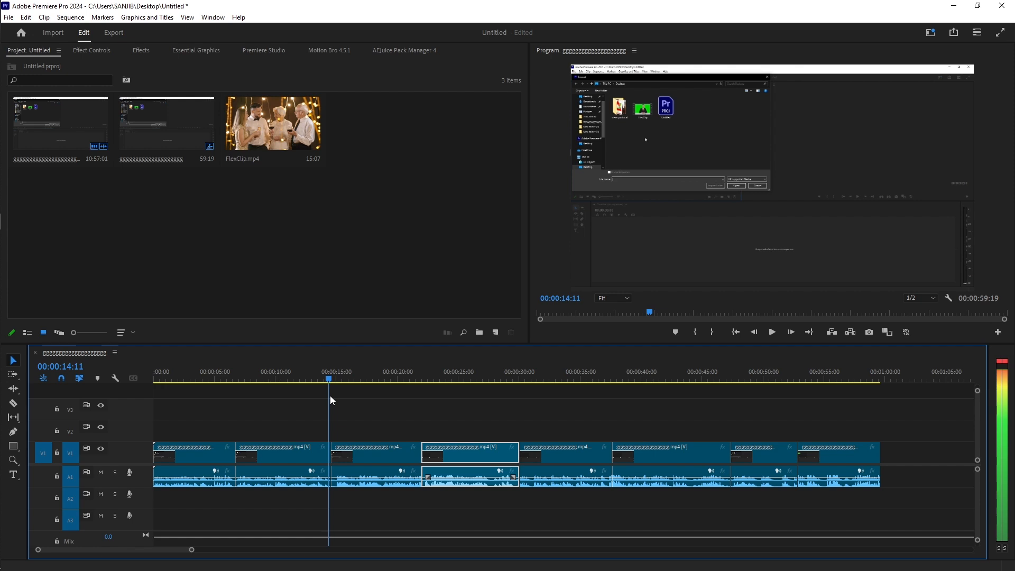
pyautogui.moveTo(331, 396); pyautogui.dragTo(170, 380)
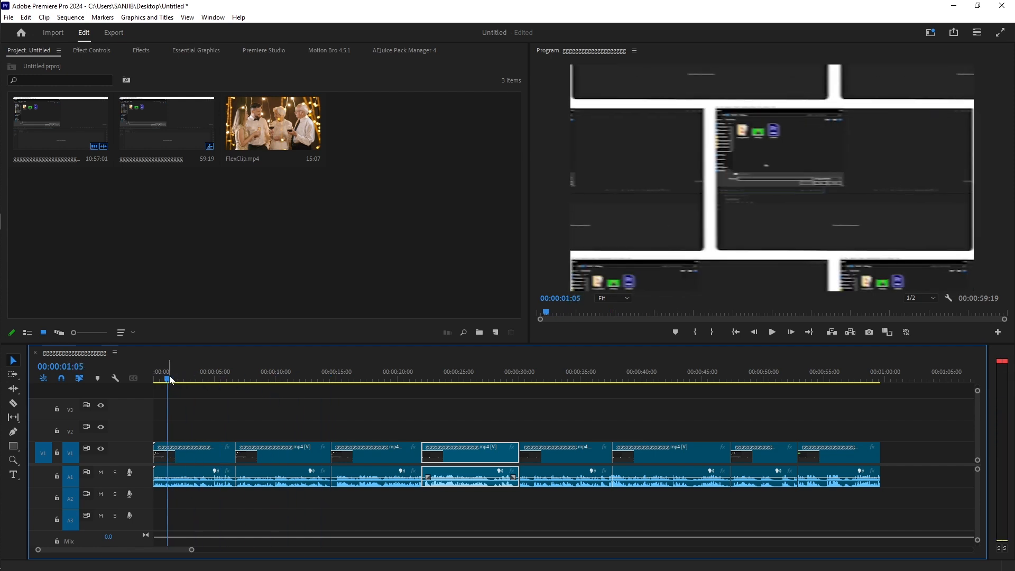
pyautogui.press('m')
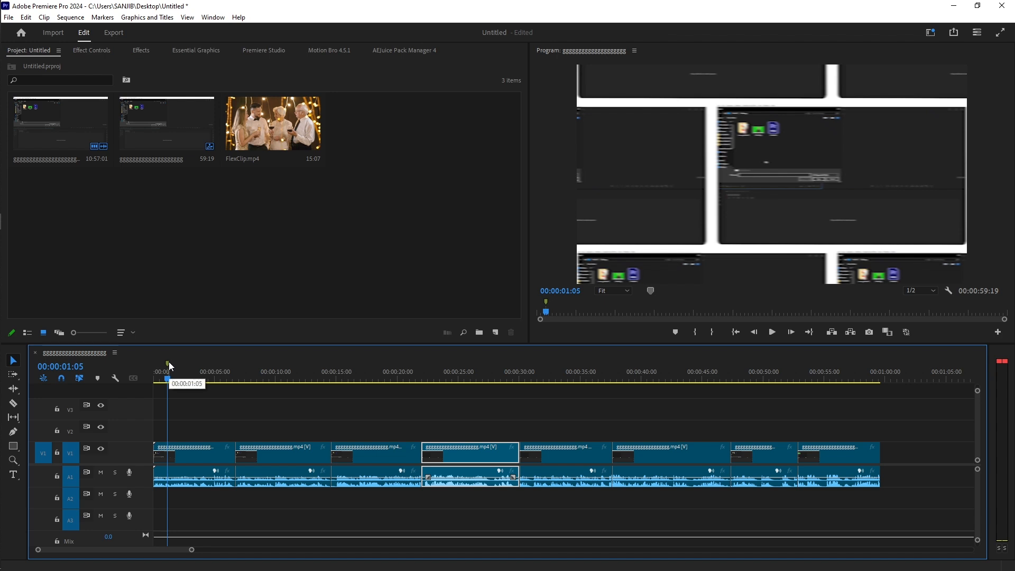
pyautogui.moveTo(168, 364); pyautogui.dragTo(170, 364)
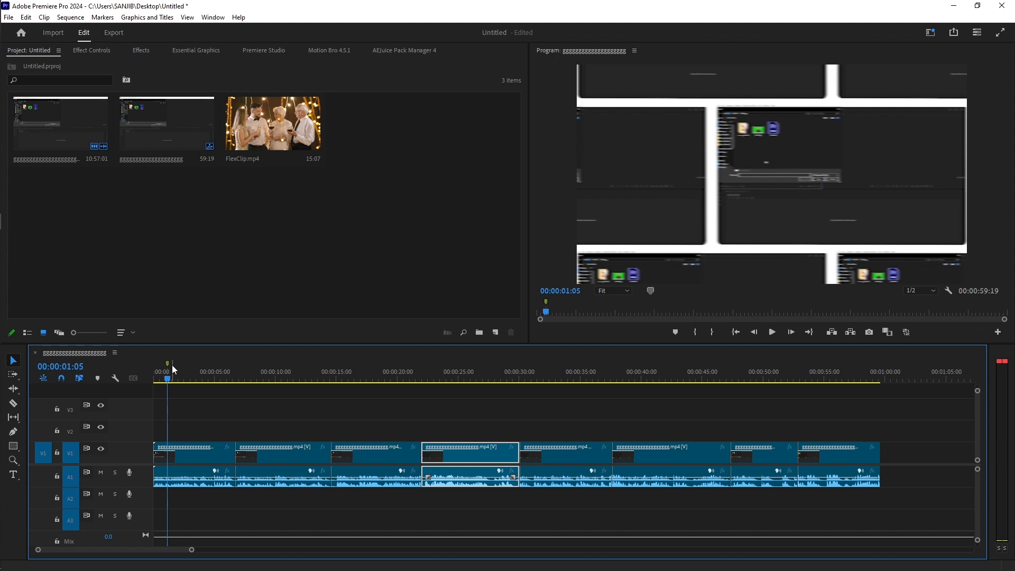
pyautogui.click(170, 365)
pyautogui.moveTo(179, 364)
pyautogui.mouseDown()
pyautogui.moveTo(248, 364)
pyautogui.moveTo(176, 363)
pyautogui.moveTo(239, 363)
pyautogui.mouseUp()
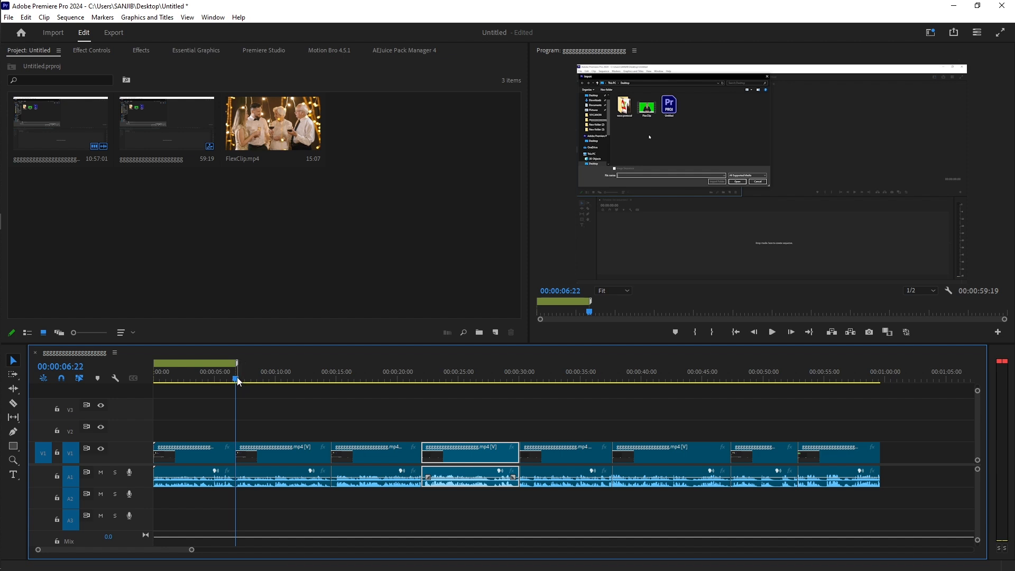
# Step: Add a marker at 00:00:37:18 and extend it over the sixth clip to about 00:00:47:11
pyautogui.moveTo(238, 381); pyautogui.dragTo(614, 408)
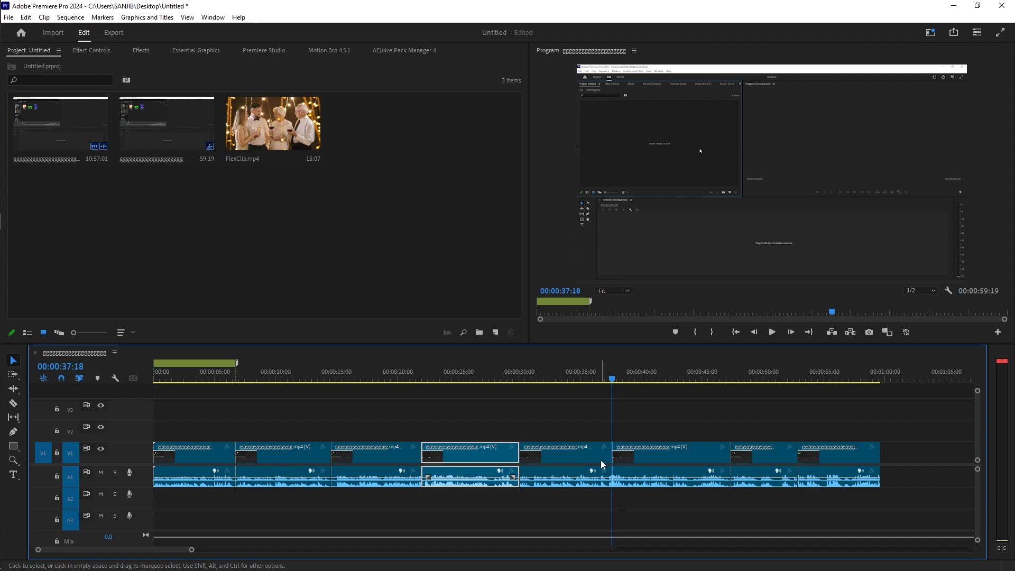
pyautogui.press('m')
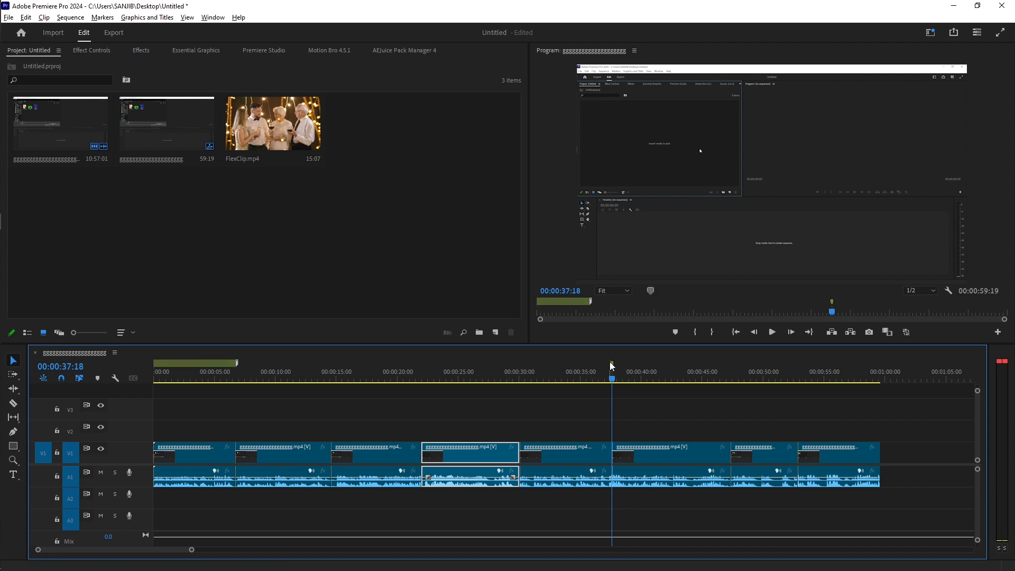
pyautogui.moveTo(611, 363); pyautogui.dragTo(728, 399)
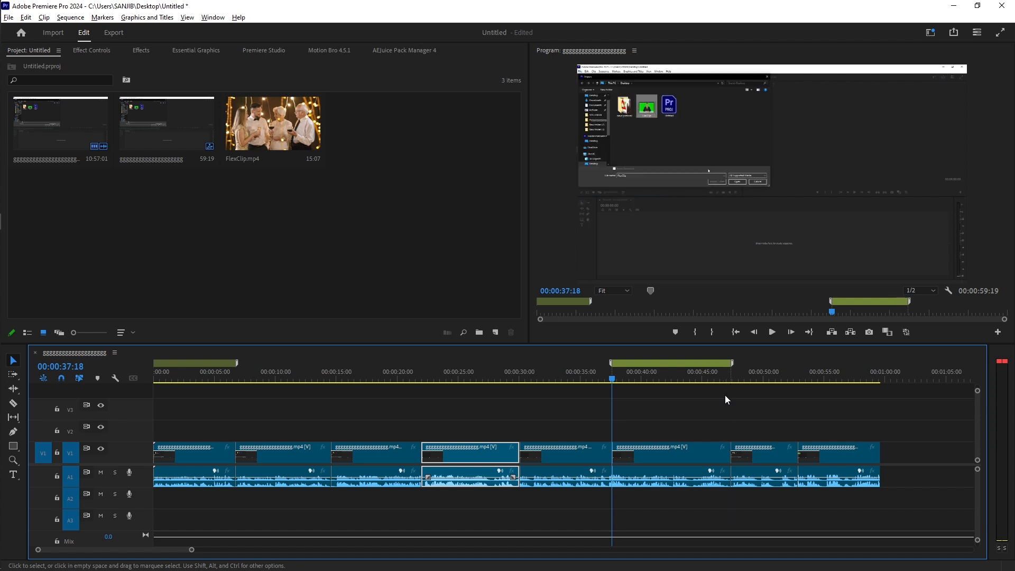
pyautogui.moveTo(726, 400); pyautogui.dragTo(727, 396)
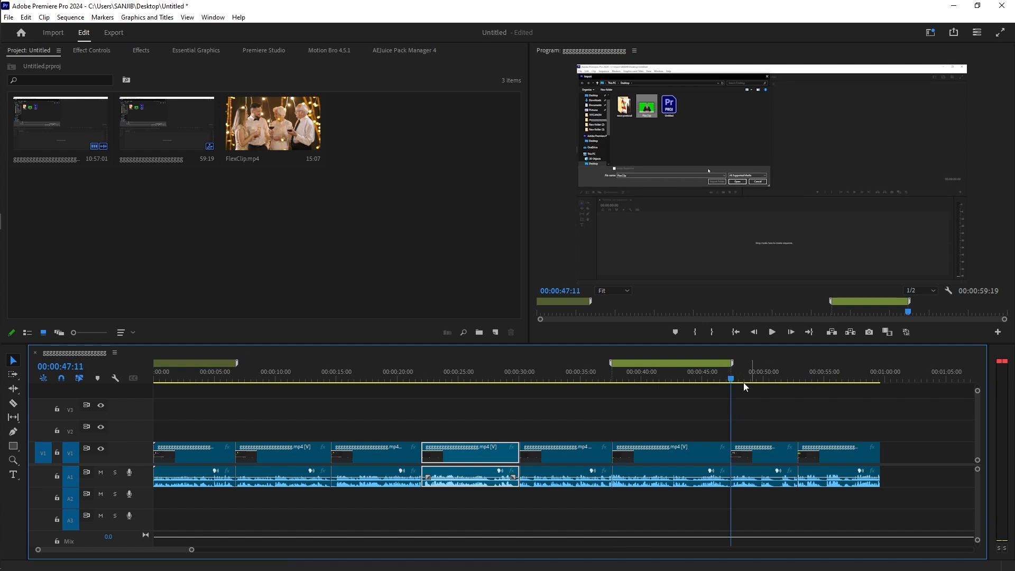
# Step: Set the first range marker's color to red and name it "intro"
pyautogui.moveTo(730, 378); pyautogui.dragTo(221, 370)
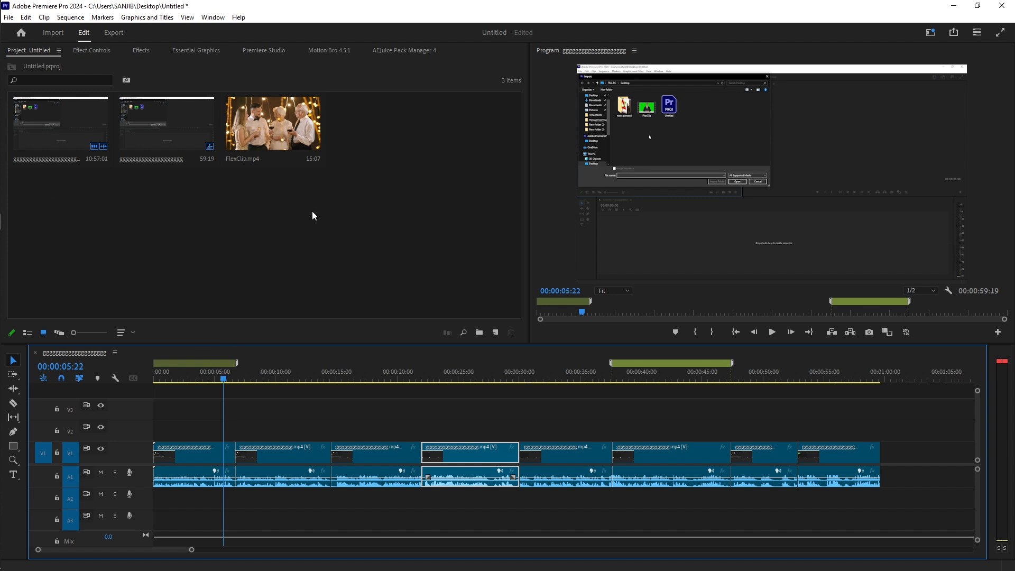
pyautogui.doubleClick(200, 363)
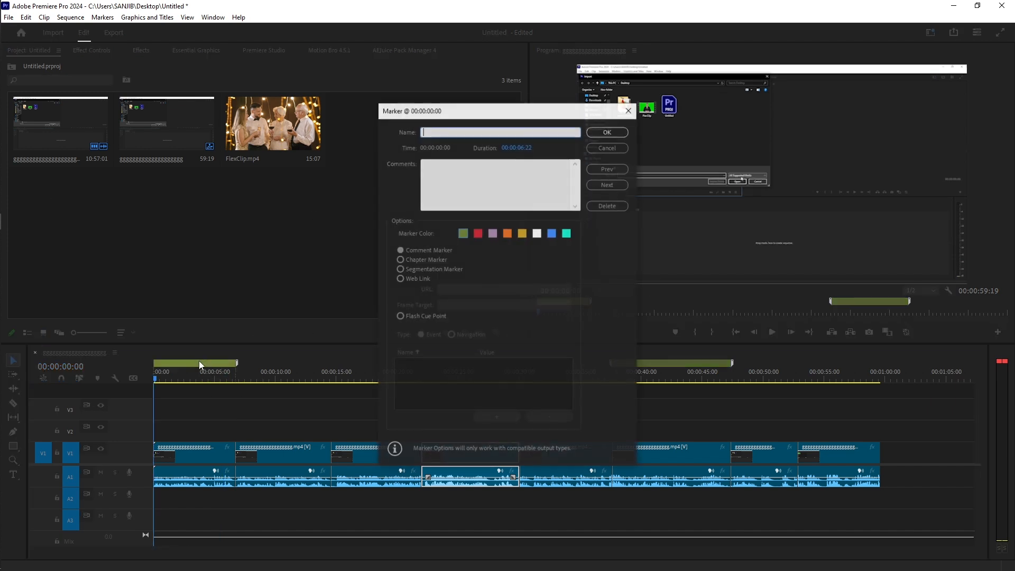
pyautogui.click(478, 233)
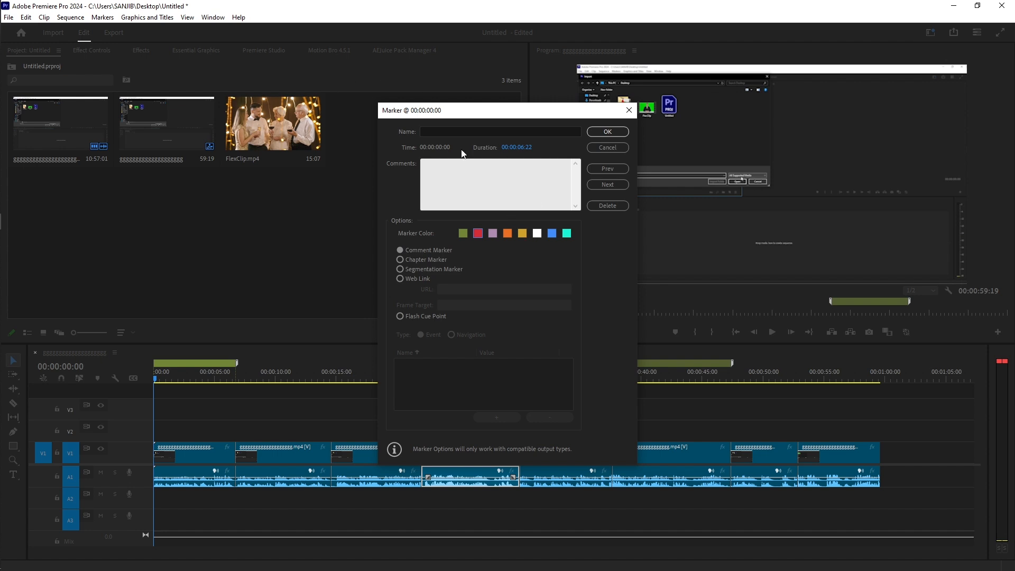
pyautogui.click(450, 130)
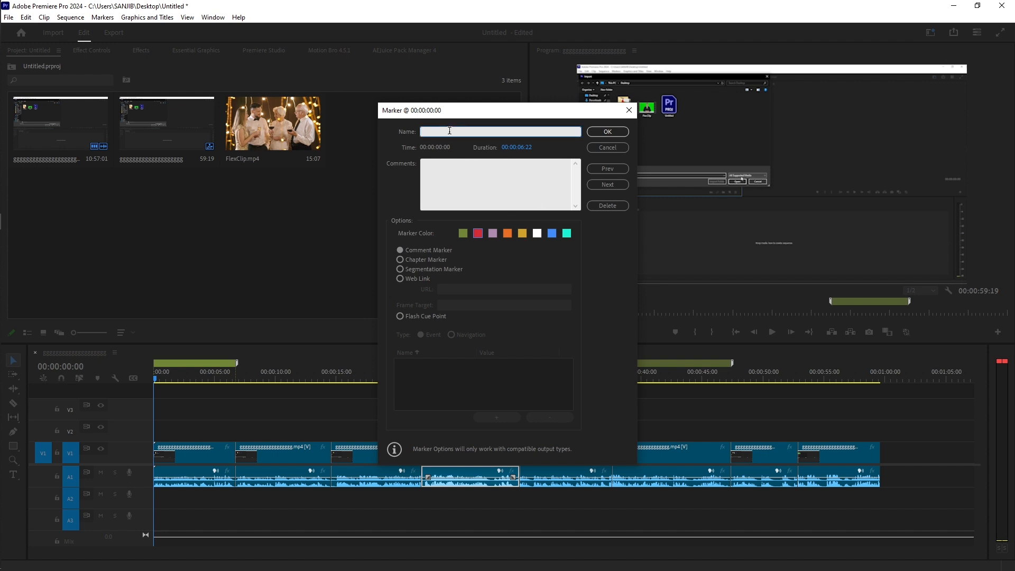
pyautogui.write('intro')
pyautogui.click(608, 132)
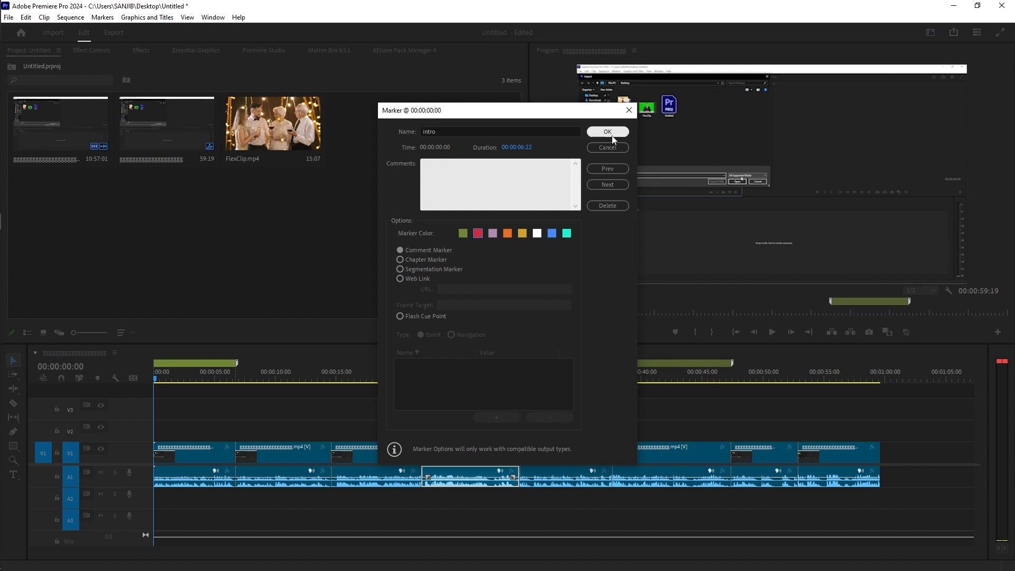
# Step: Name the second range marker, which starts at 00:00:37:18, "end"
pyautogui.click(650, 365)
pyautogui.doubleClick(651, 364)
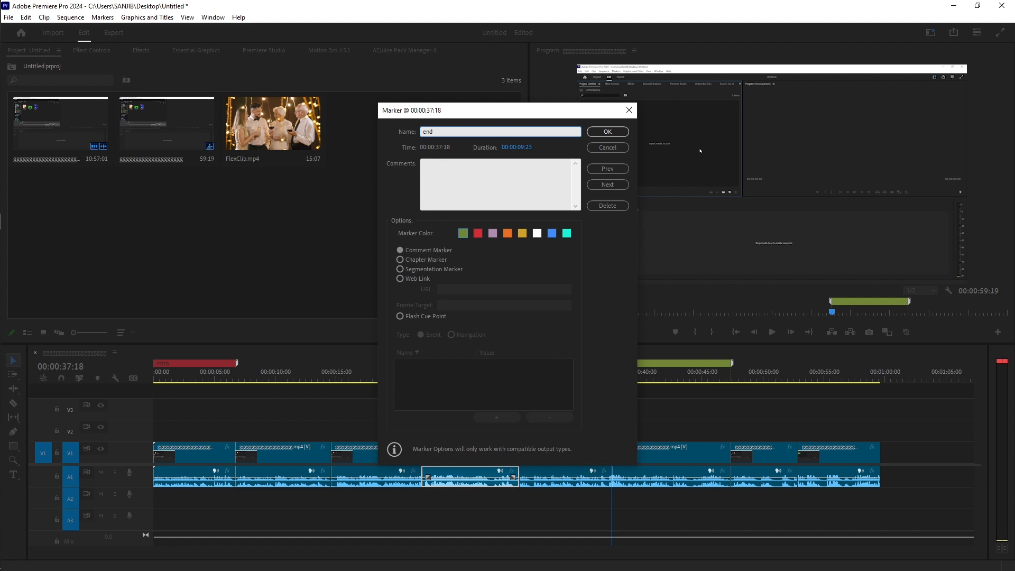
pyautogui.click(604, 134)
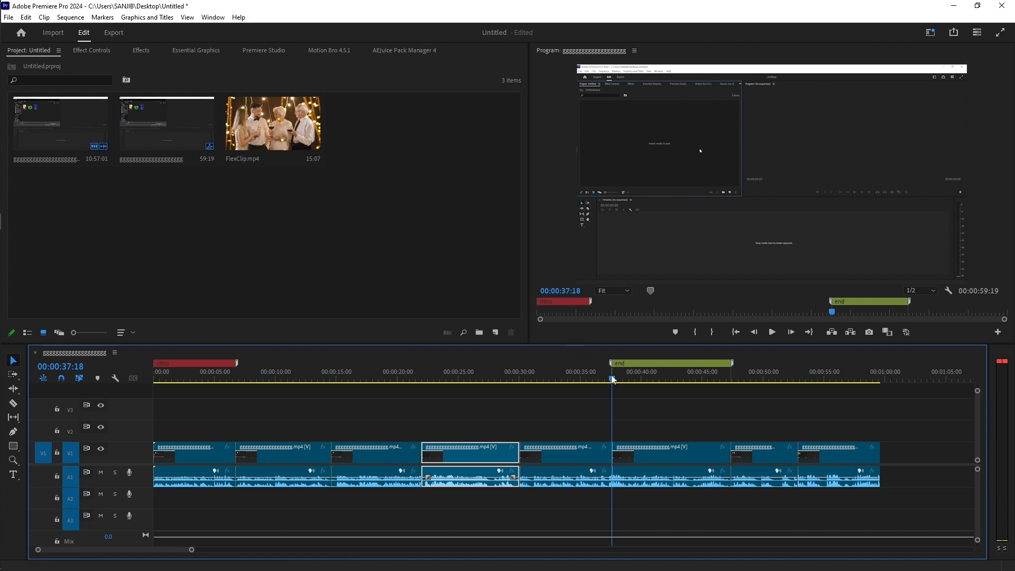
# Step: Move the playhead to 00:00:23:06, inside the fourth clip
pyautogui.moveTo(611, 378); pyautogui.dragTo(438, 411)
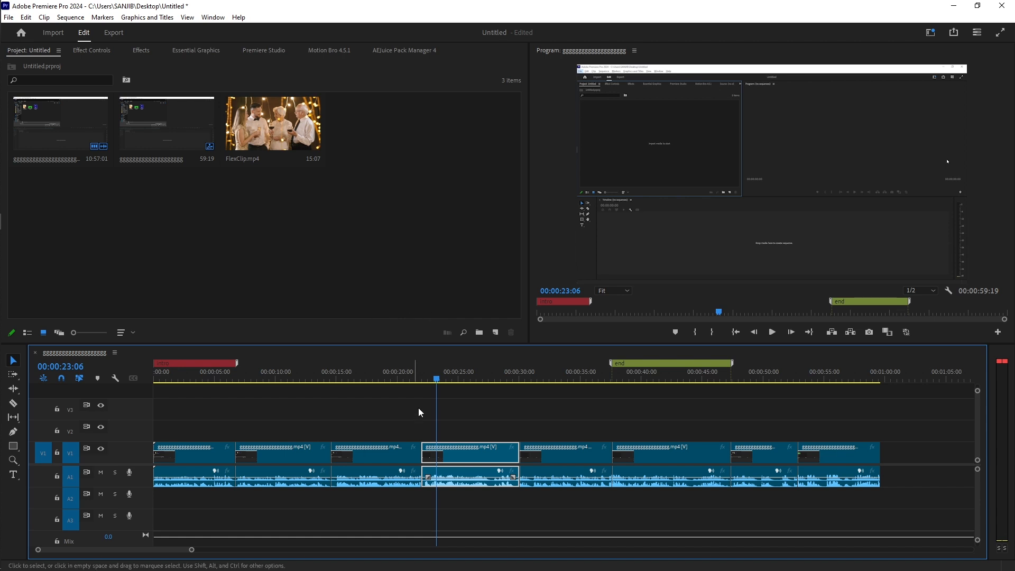
# Step: Add a sequence marker at 00:00:22:03 and extend it over the fourth clip to about 00:00:30:02
pyautogui.moveTo(437, 384)
pyautogui.mouseDown()
pyautogui.moveTo(414, 382)
pyautogui.moveTo(422, 382)
pyautogui.mouseUp()
pyautogui.press('m')
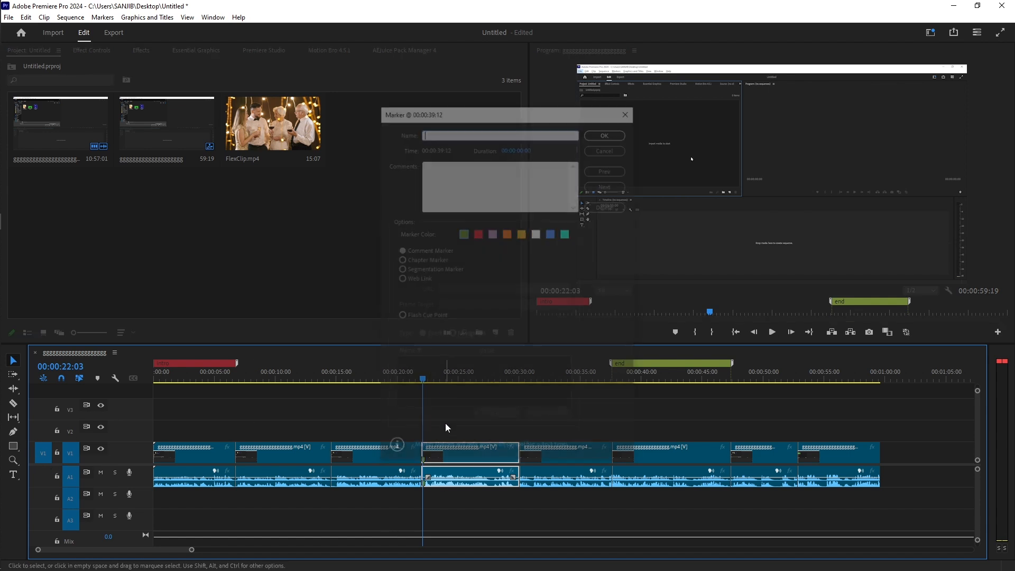
pyautogui.click(630, 112)
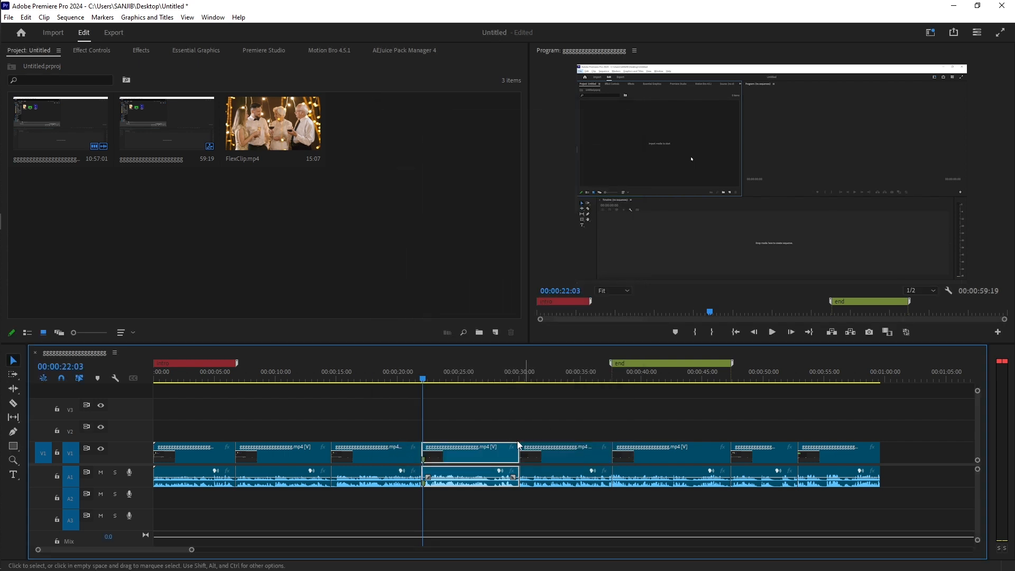
pyautogui.click(464, 416)
pyautogui.press('m')
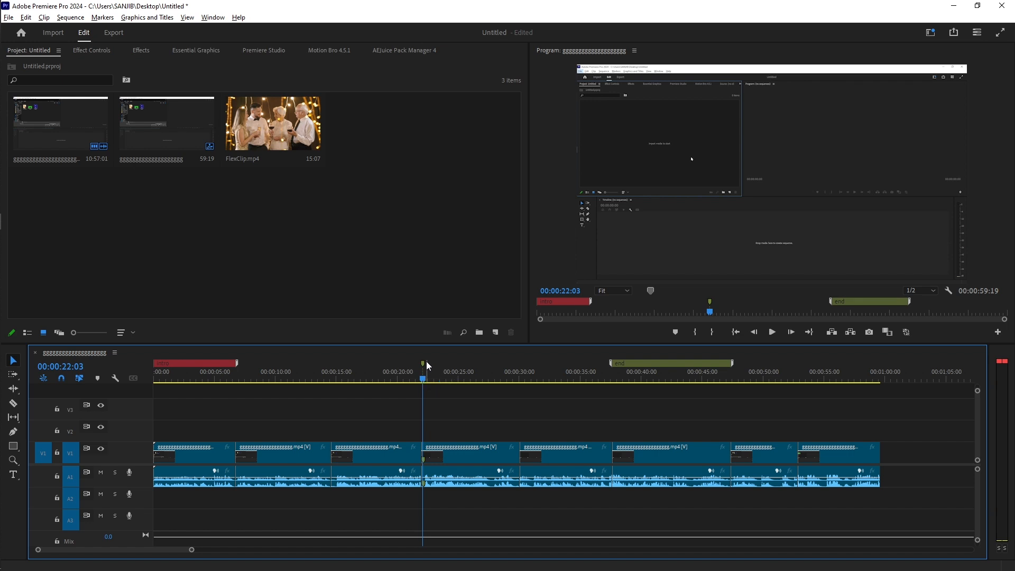
pyautogui.moveTo(423, 363); pyautogui.dragTo(518, 382)
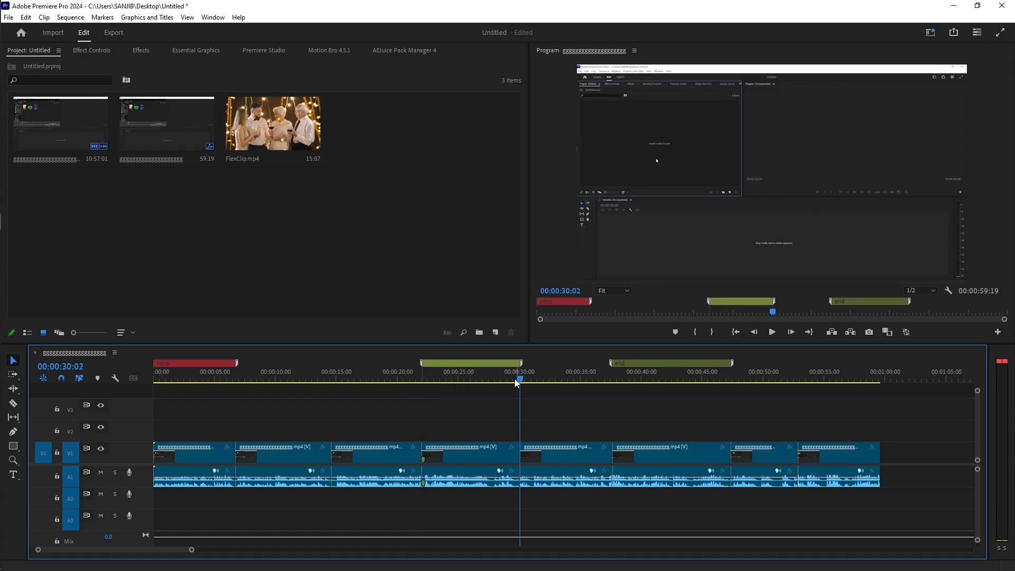
# Step: Name the range marker over the fourth clip "2nd" and set its color to orange
pyautogui.doubleClick(468, 366)
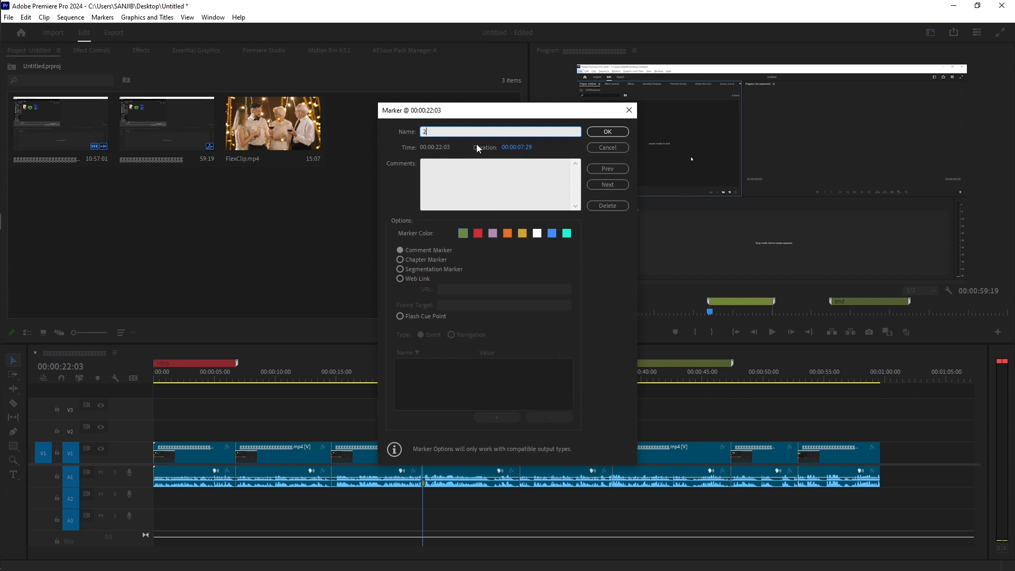
pyautogui.write('2nd')
pyautogui.click(509, 231)
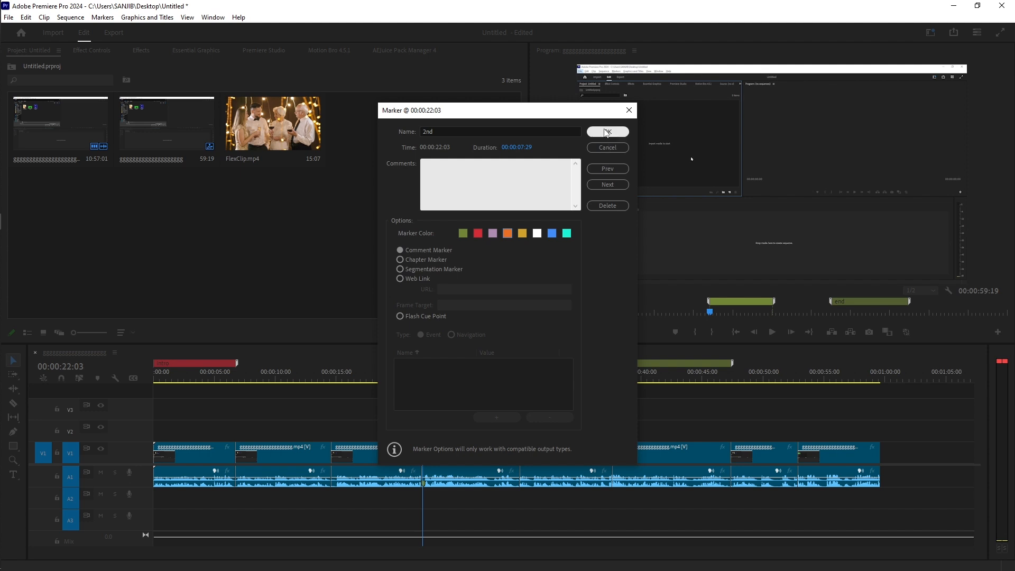
pyautogui.click(608, 133)
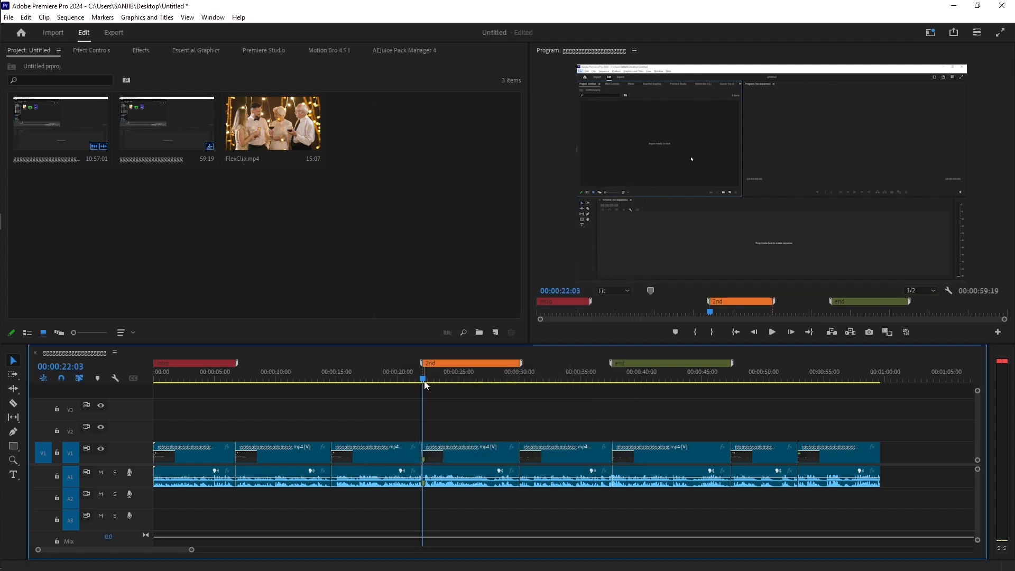
# Step: Move the playhead to 00:00:30:01, at the end of the fourth clip
pyautogui.moveTo(424, 382); pyautogui.dragTo(522, 383)
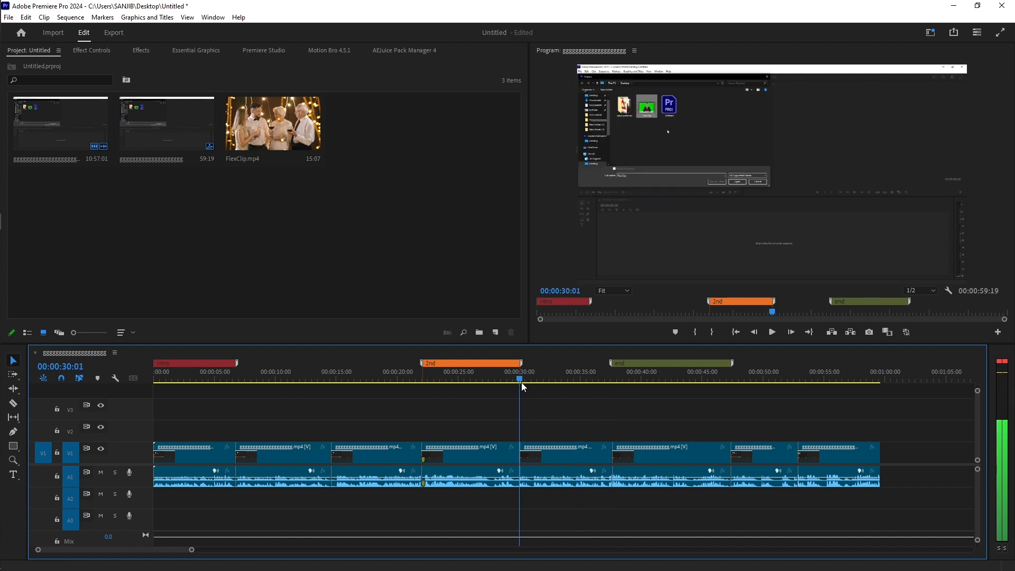